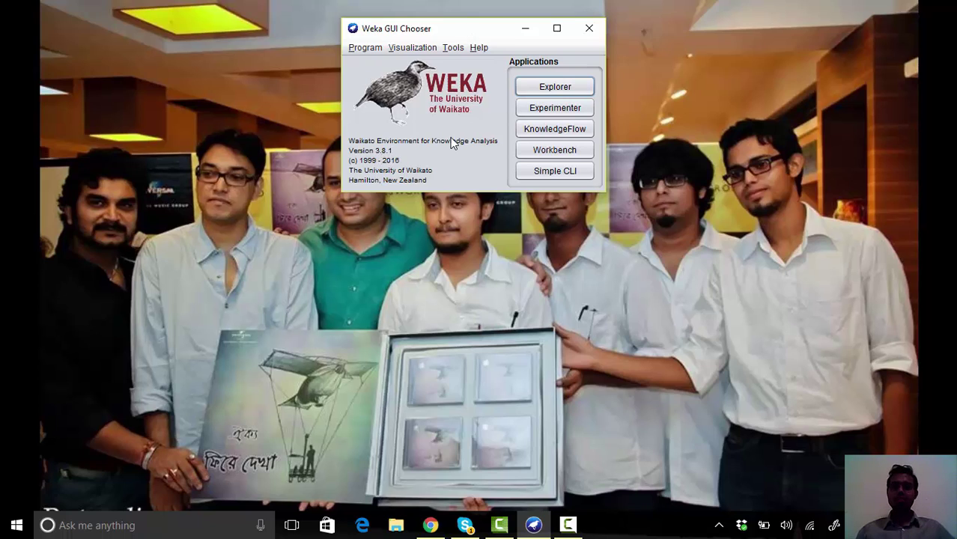
# Start the Explorer application in a maximized window and load contact-lenses.arff from C:\Program Files\Weka-3-8\data
pyautogui.click(541, 89)
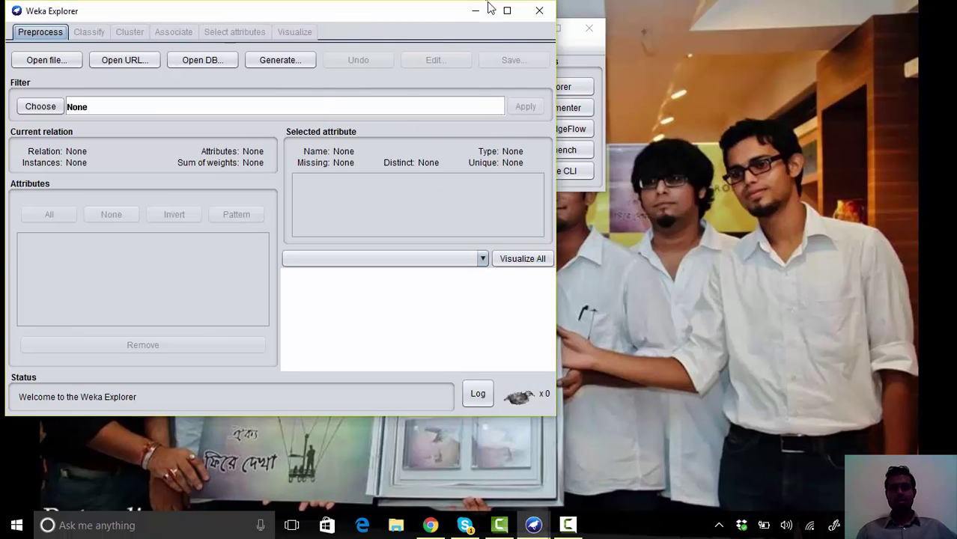
pyautogui.click(506, 9)
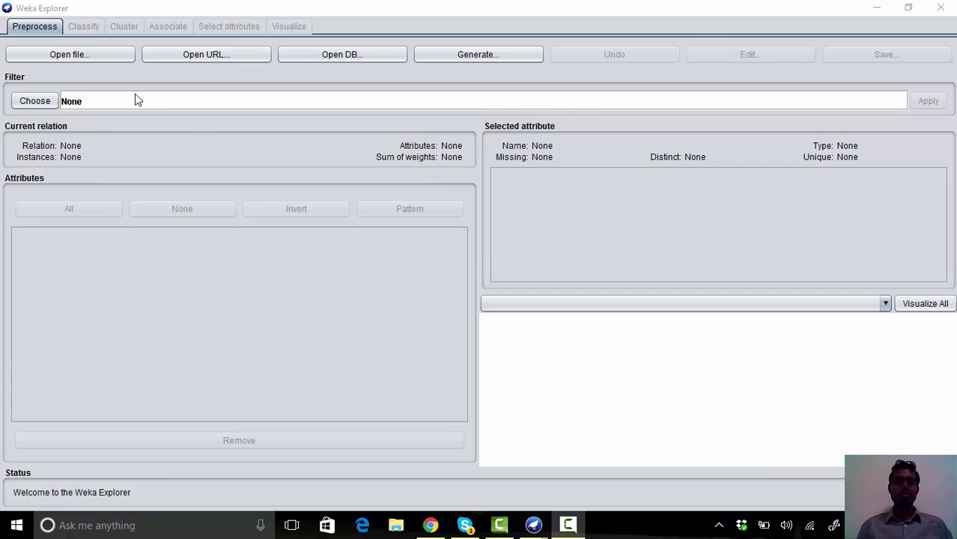
pyautogui.click(85, 67)
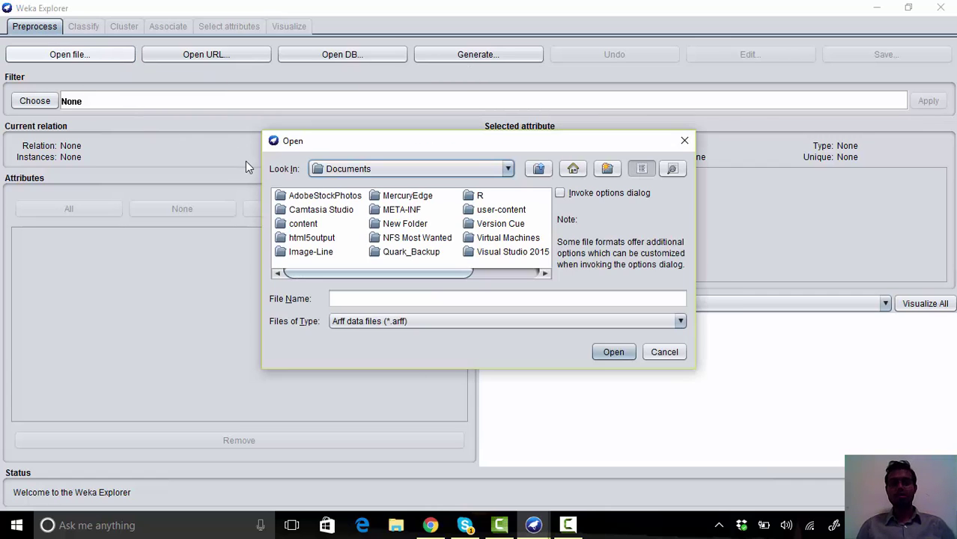
pyautogui.click(536, 169)
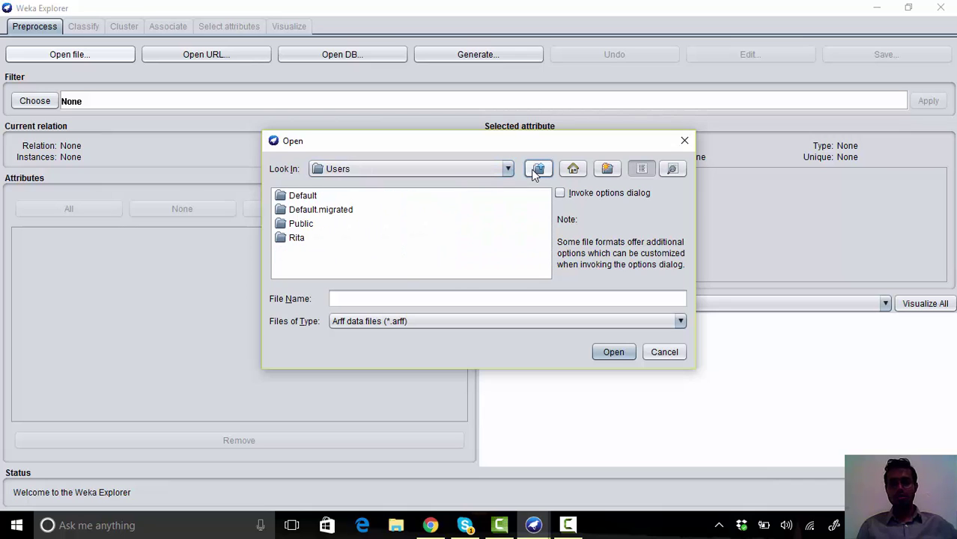
pyautogui.click(538, 169)
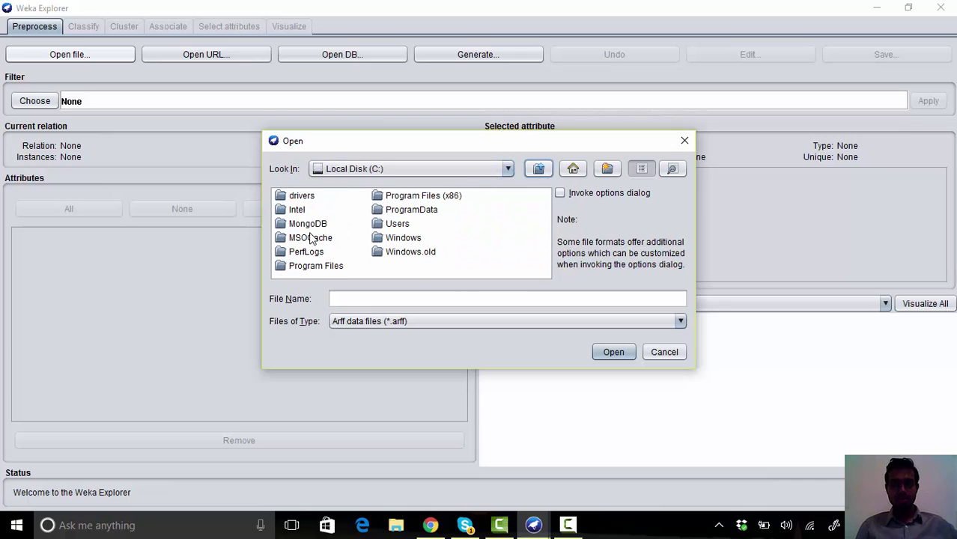
pyautogui.doubleClick(309, 268)
pyautogui.moveTo(314, 273); pyautogui.dragTo(444, 275)
pyautogui.doubleClick(378, 252)
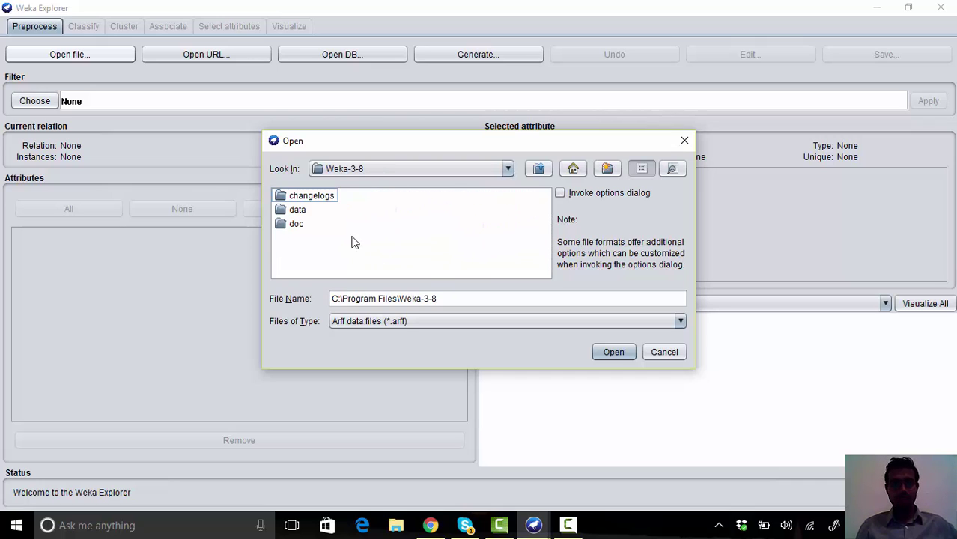
pyautogui.doubleClick(292, 211)
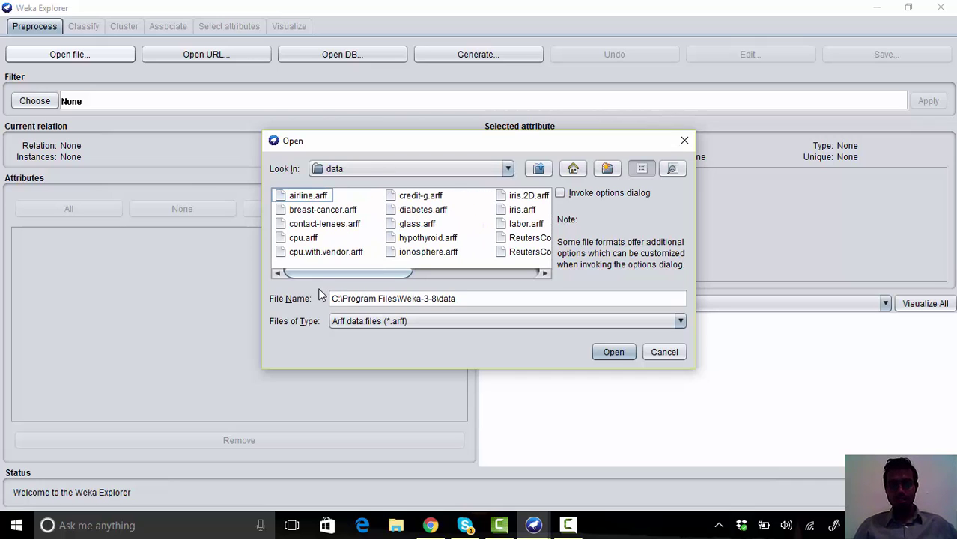
pyautogui.moveTo(314, 277); pyautogui.dragTo(256, 277)
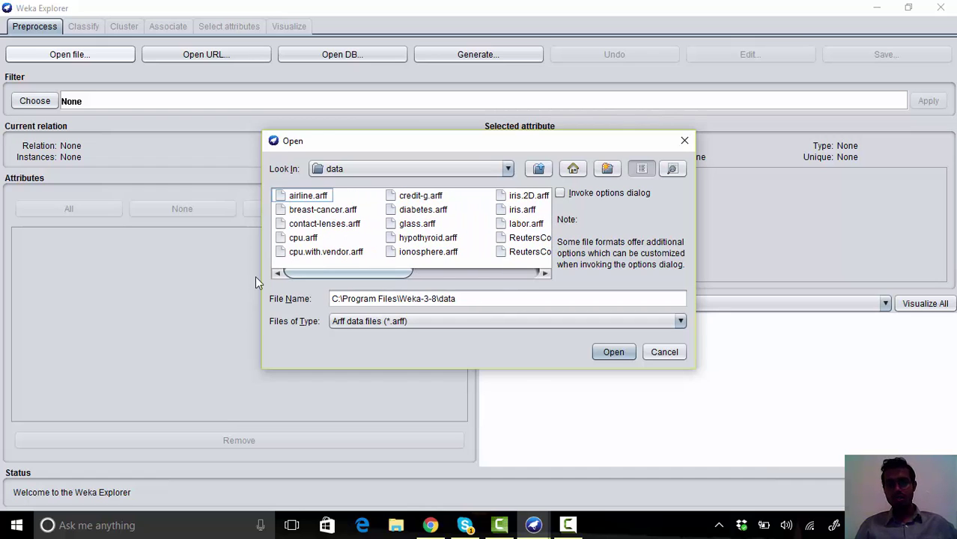
pyautogui.doubleClick(306, 227)
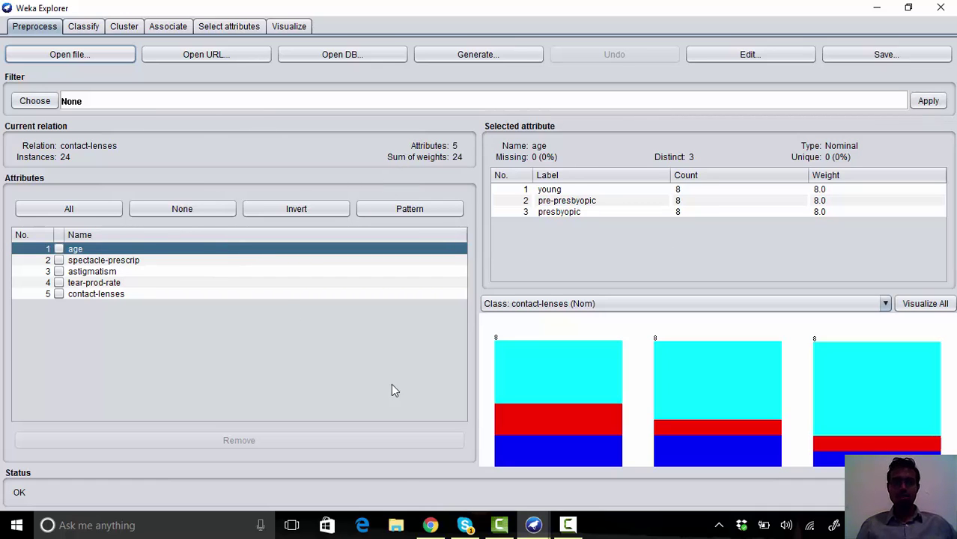
# Switch to File Explorer and open contact-lenses.arff from the Weka data folder with Microsoft Office Word
pyautogui.click(396, 525)
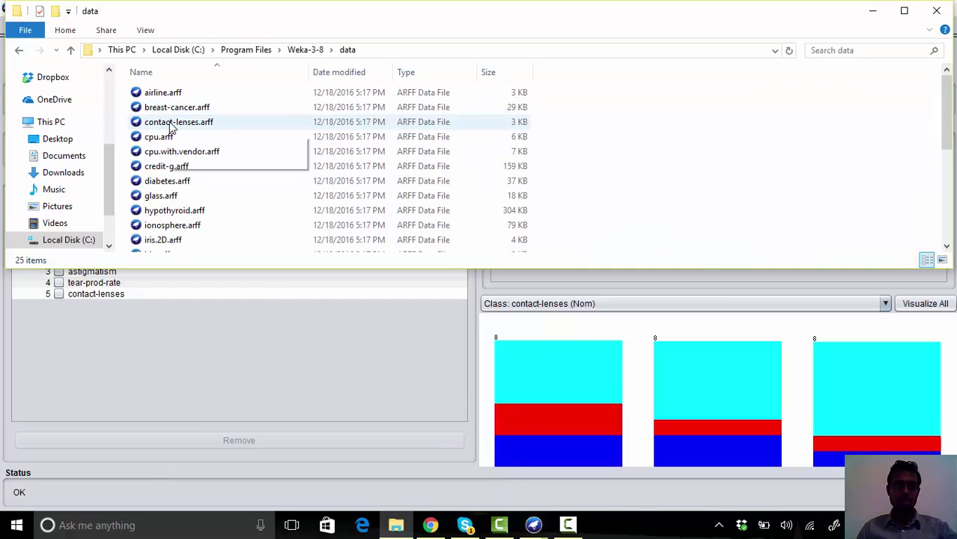
pyautogui.rightClick(171, 127)
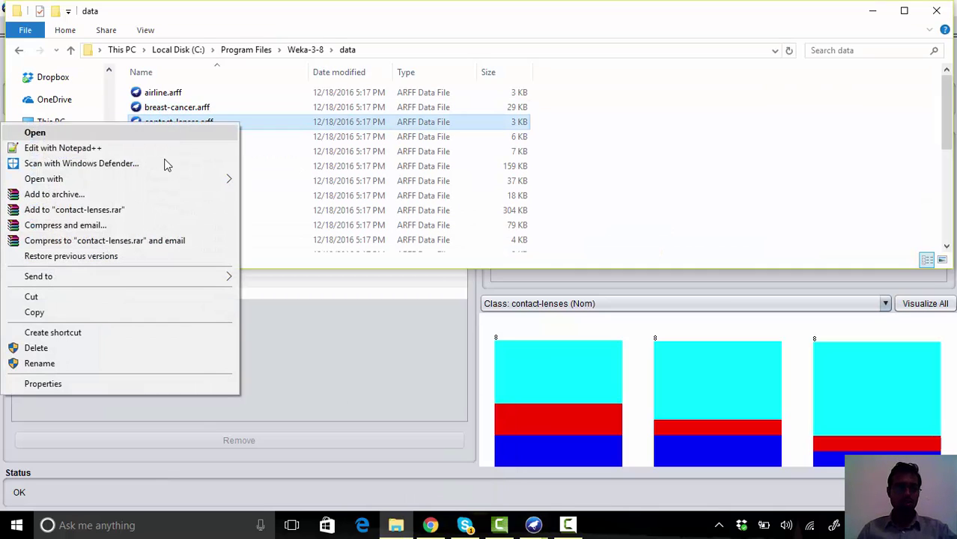
pyautogui.moveTo(153, 182)
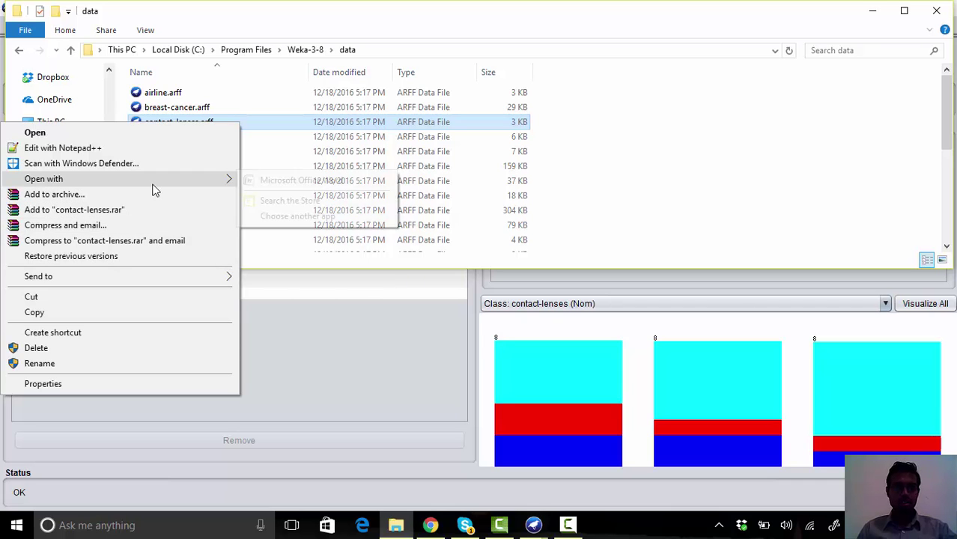
pyautogui.click(253, 186)
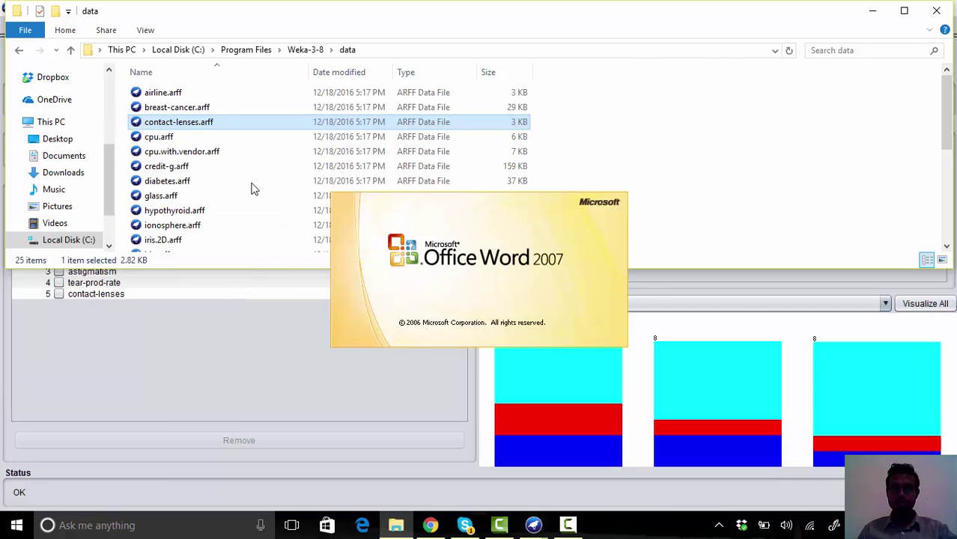
pyautogui.scroll(-15, 664, 374)
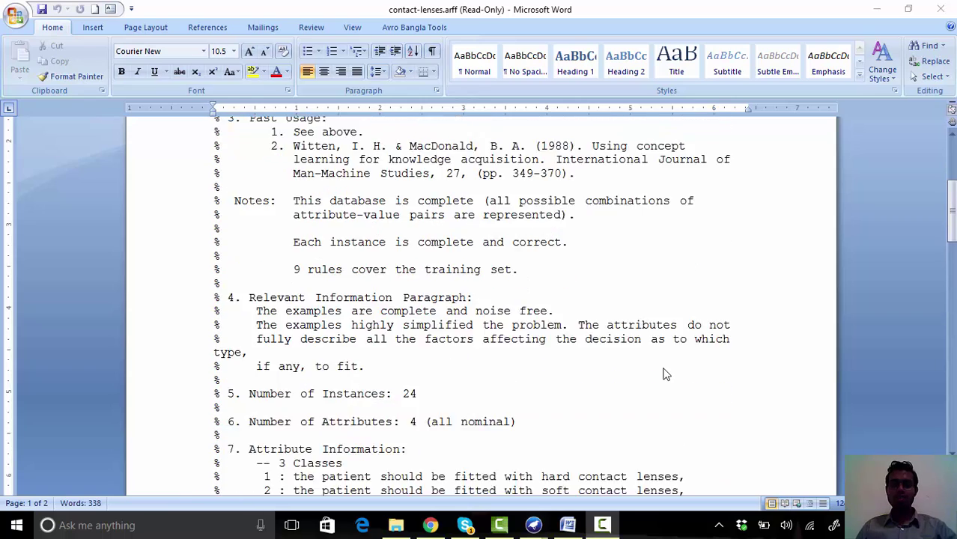
pyautogui.scroll(-3, 663, 374)
pyautogui.scroll(1, 666, 372)
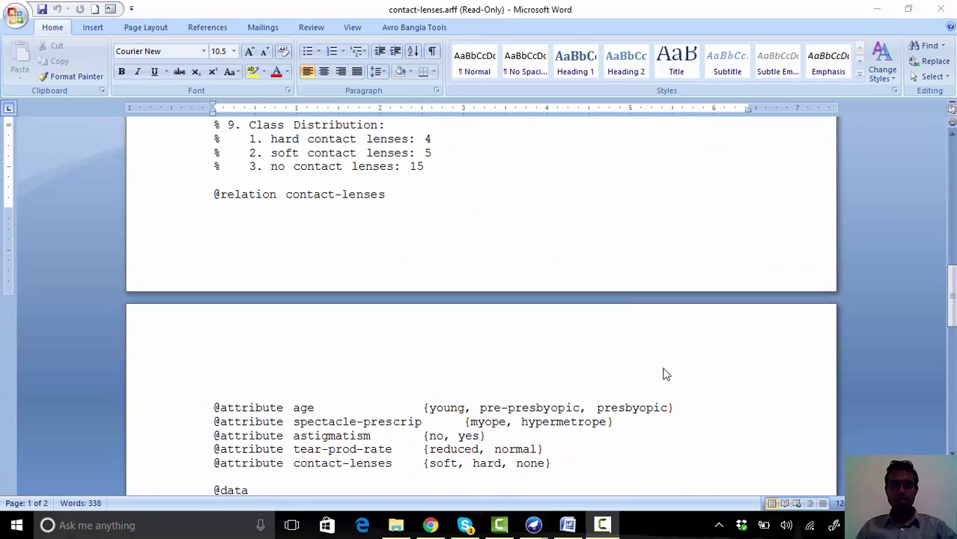
pyautogui.tripleClick(298, 198)
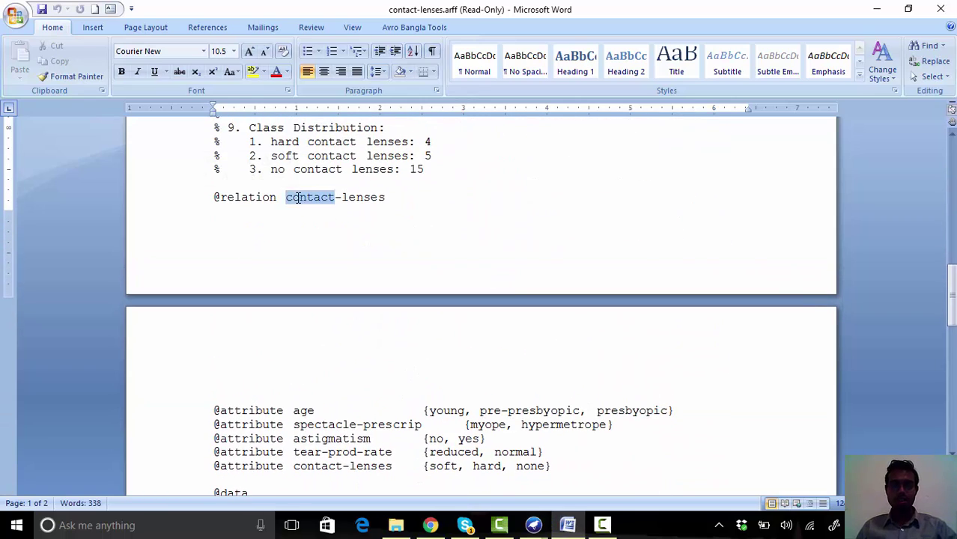
pyautogui.click(343, 198)
pyautogui.tripleClick(342, 198)
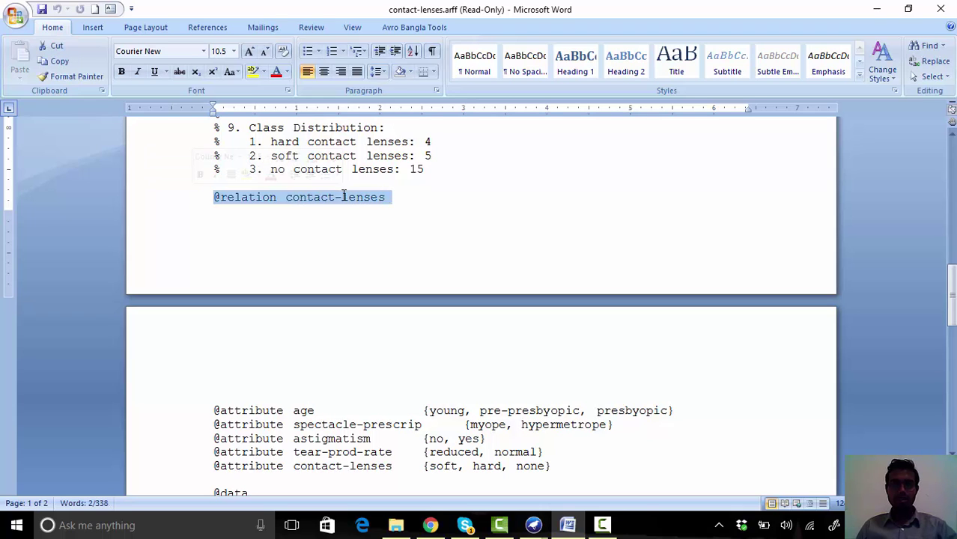
pyautogui.doubleClick(246, 197)
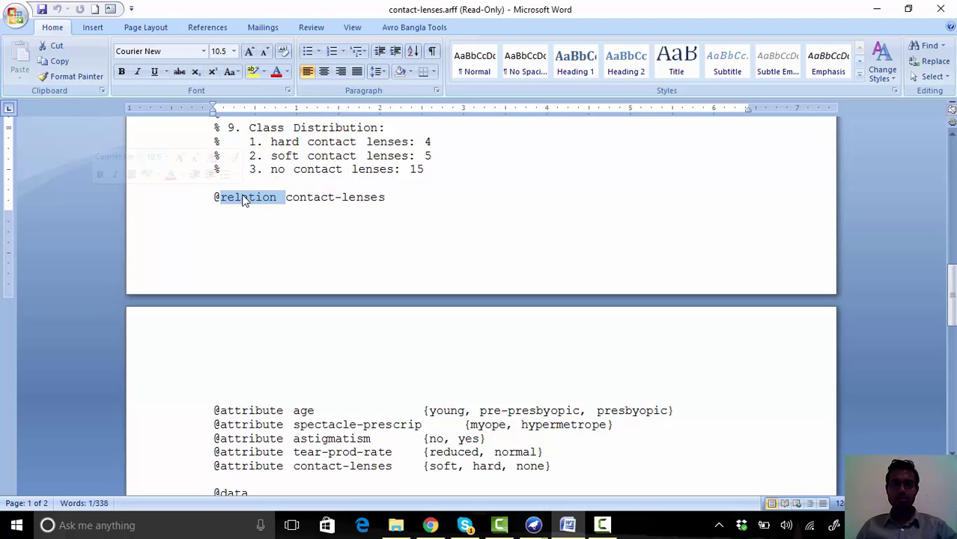
pyautogui.scroll(-4, 310, 336)
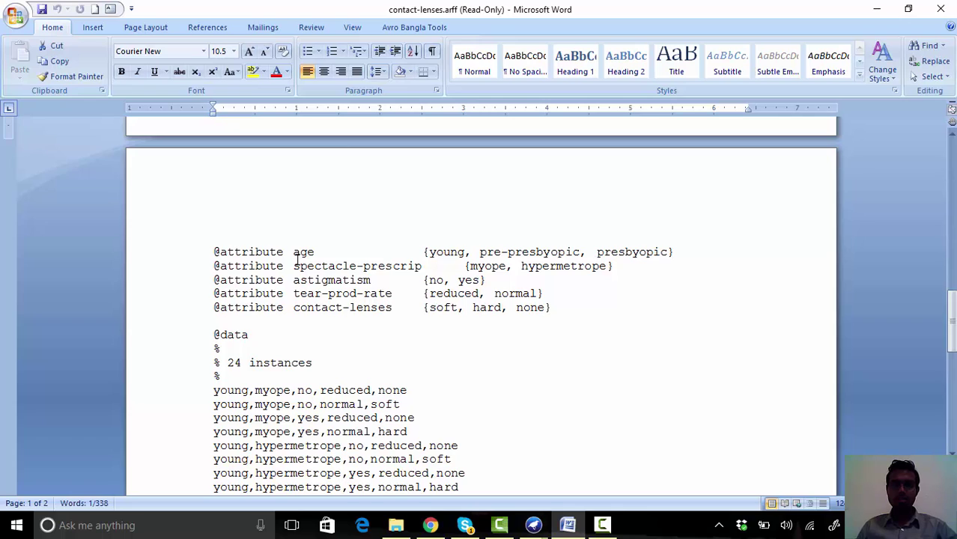
pyautogui.moveTo(294, 251); pyautogui.dragTo(341, 294)
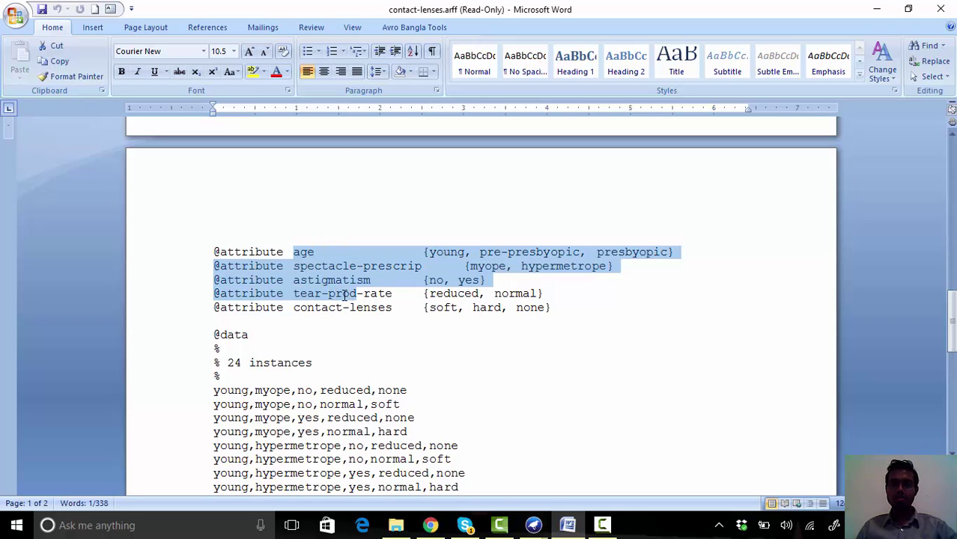
pyautogui.click(367, 251)
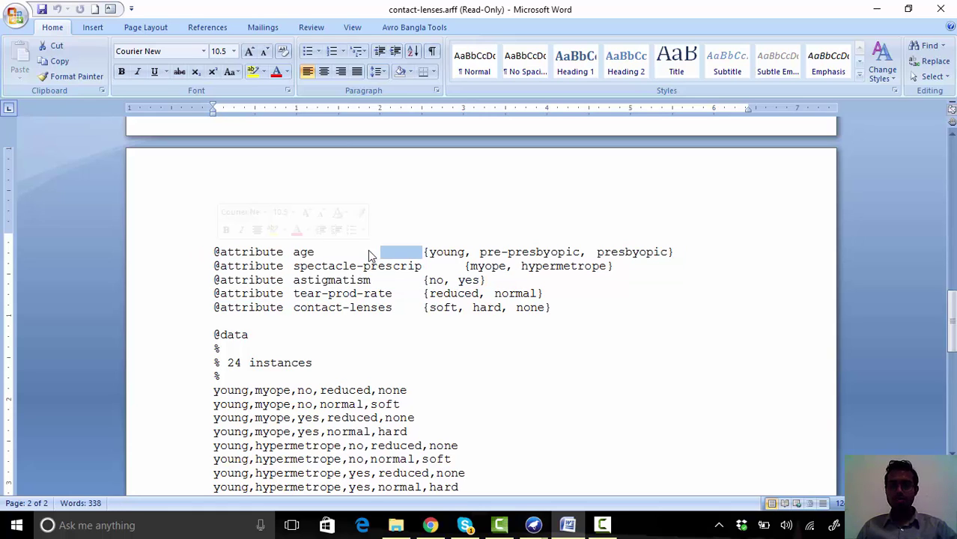
pyautogui.click(443, 252)
pyautogui.doubleClick(443, 252)
pyautogui.tripleClick(512, 252)
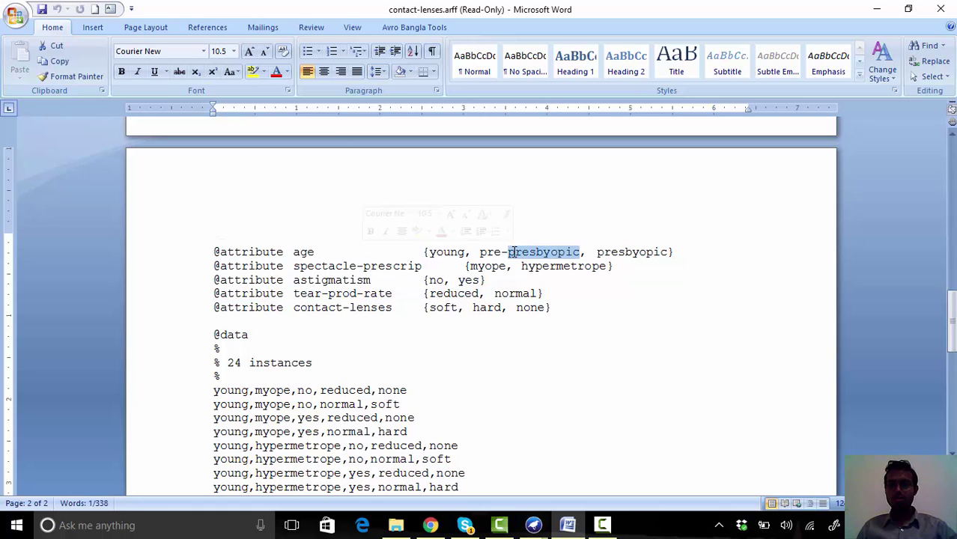
pyautogui.scroll(1, 326, 274)
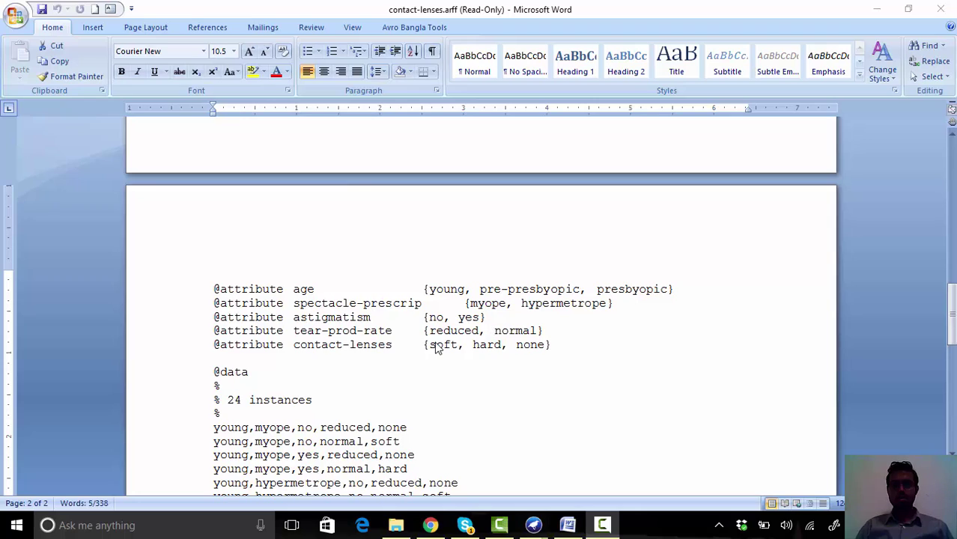
pyautogui.scroll(-6, 437, 348)
pyautogui.scroll(3, 437, 348)
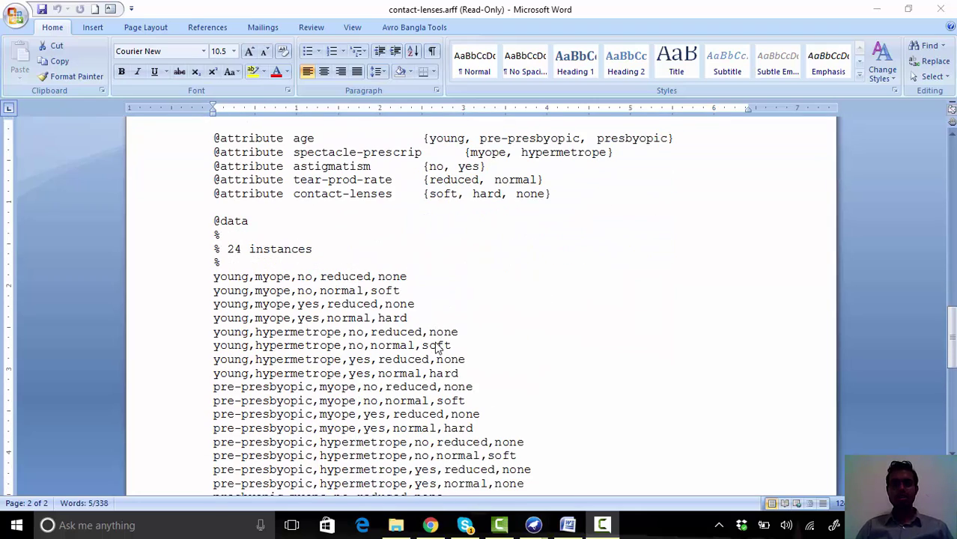
pyautogui.click(228, 248)
pyautogui.moveTo(227, 248); pyautogui.dragTo(311, 248)
pyautogui.moveTo(214, 277); pyautogui.dragTo(412, 327)
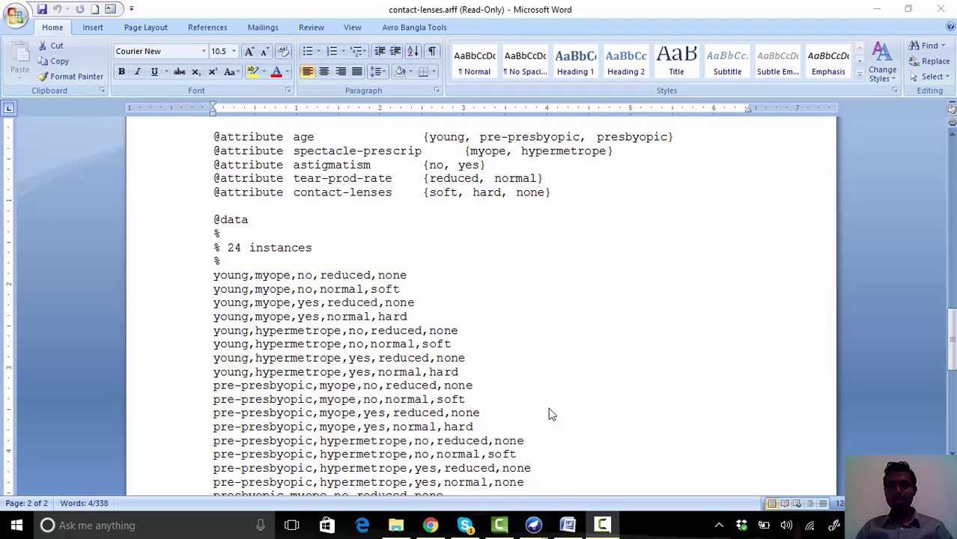
# Switch to Weka Explorer, inspect the contact-lenses instances in an enlarged data viewer, and close the viewer
pyautogui.moveTo(533, 524)
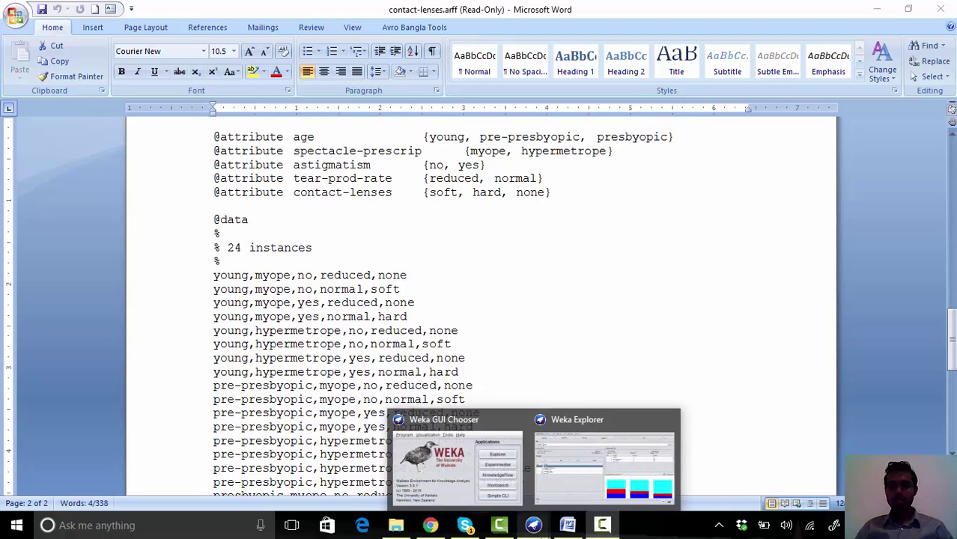
pyautogui.click(563, 468)
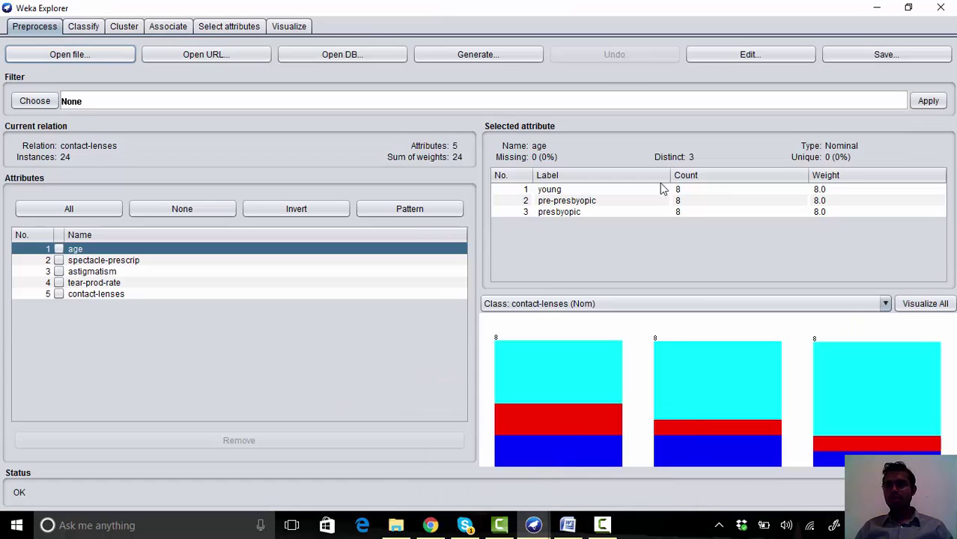
pyautogui.click(726, 60)
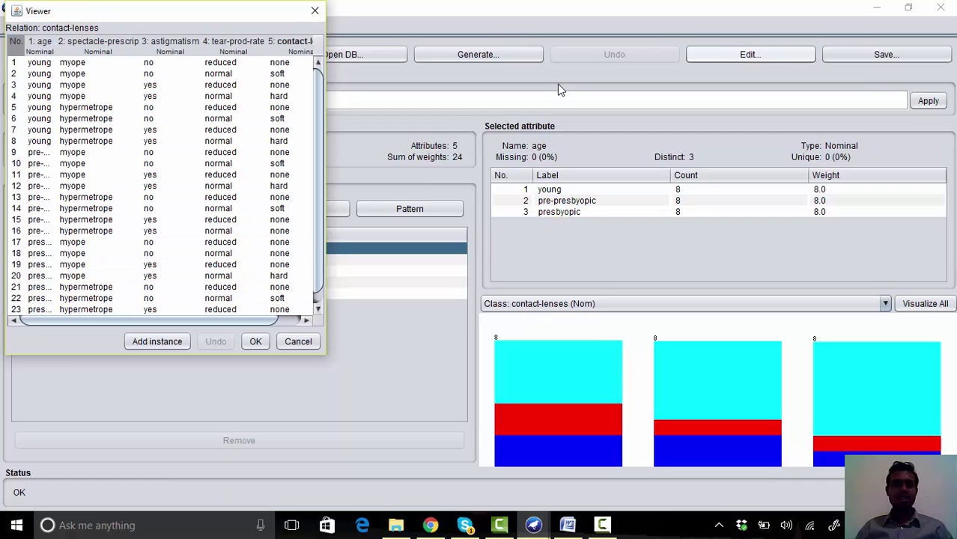
pyautogui.moveTo(326, 359); pyautogui.dragTo(633, 418)
pyautogui.click(602, 402)
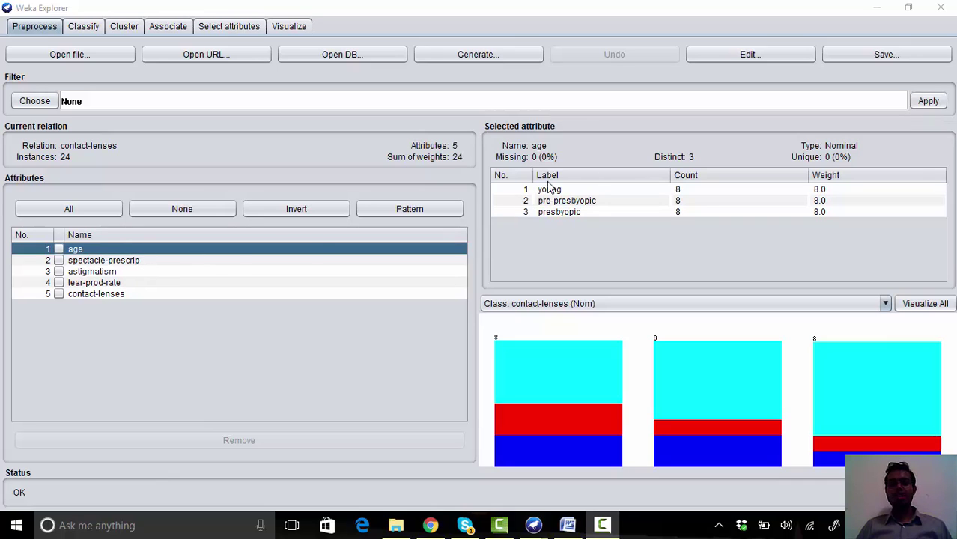
# Inspect the value counts and class distribution charts of the spectacle-prescrip and astigmatism attributes
pyautogui.click(120, 260)
pyautogui.click(118, 272)
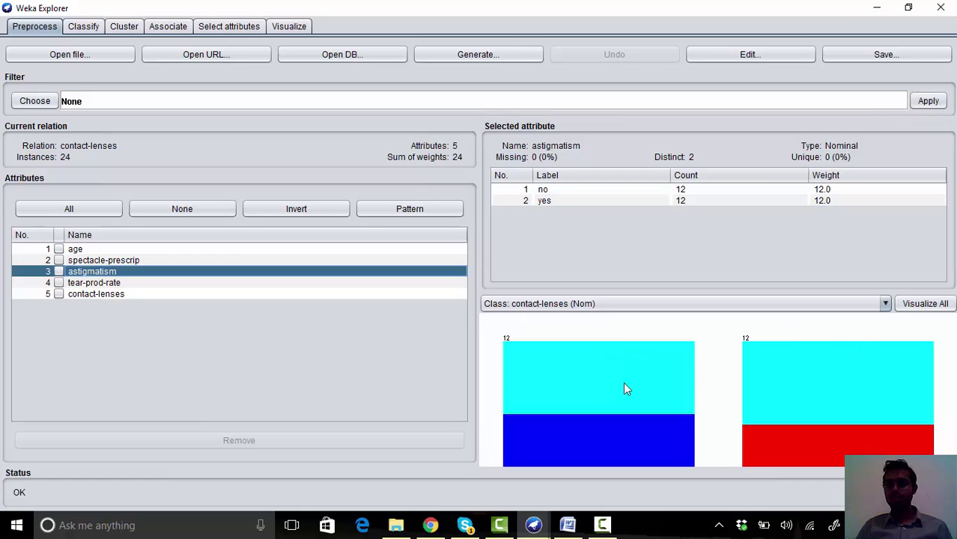
pyautogui.click(440, 260)
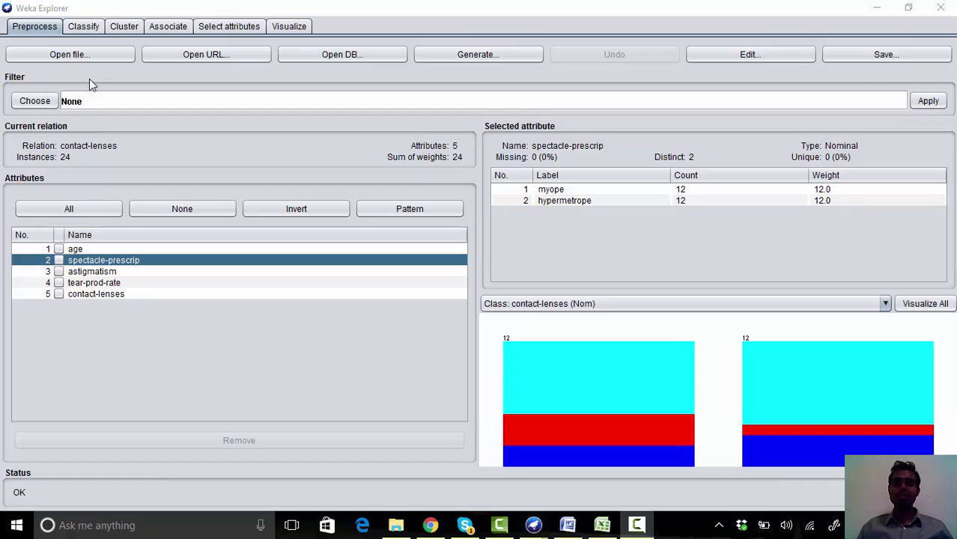
# Choose the J48 decision tree as the classifier and set the test option to percentage split
pyautogui.click(81, 29)
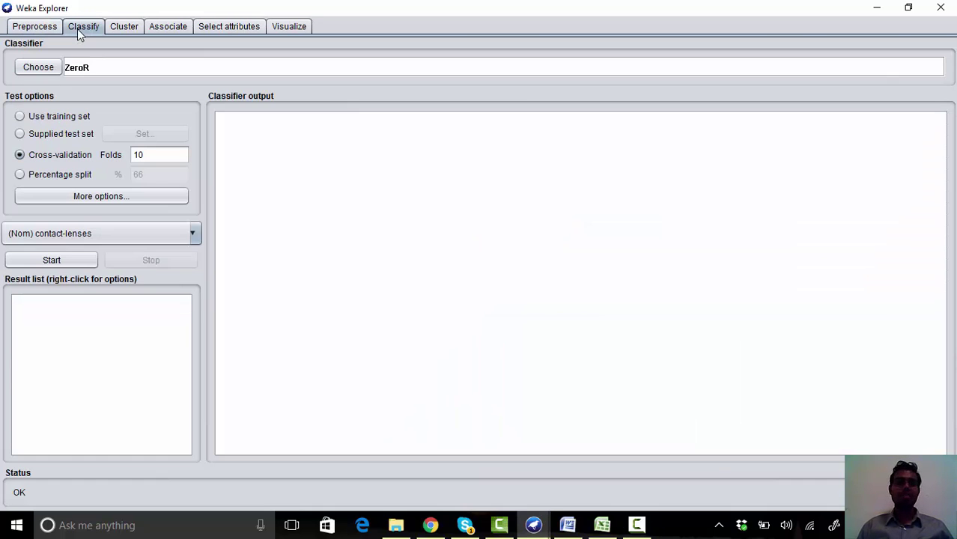
pyautogui.click(49, 68)
pyautogui.click(44, 256)
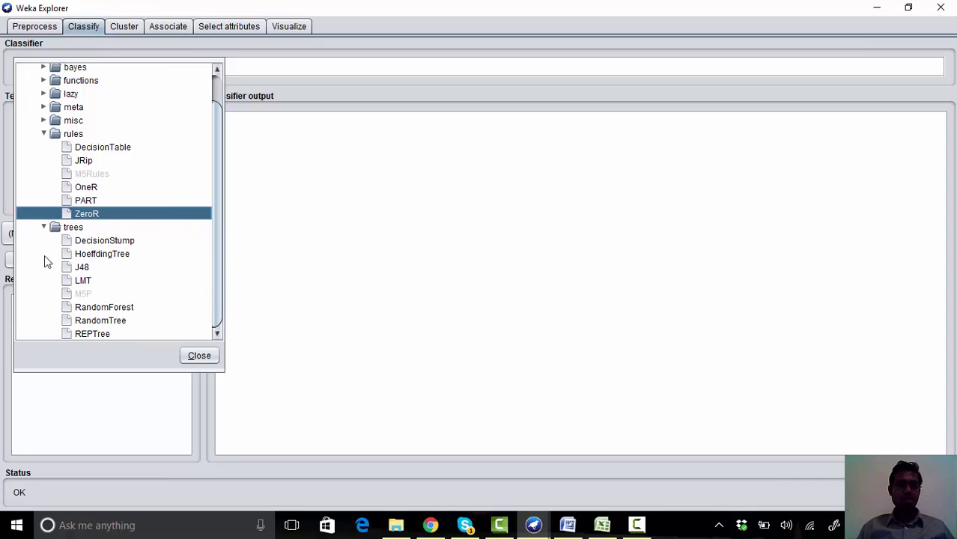
pyautogui.click(74, 268)
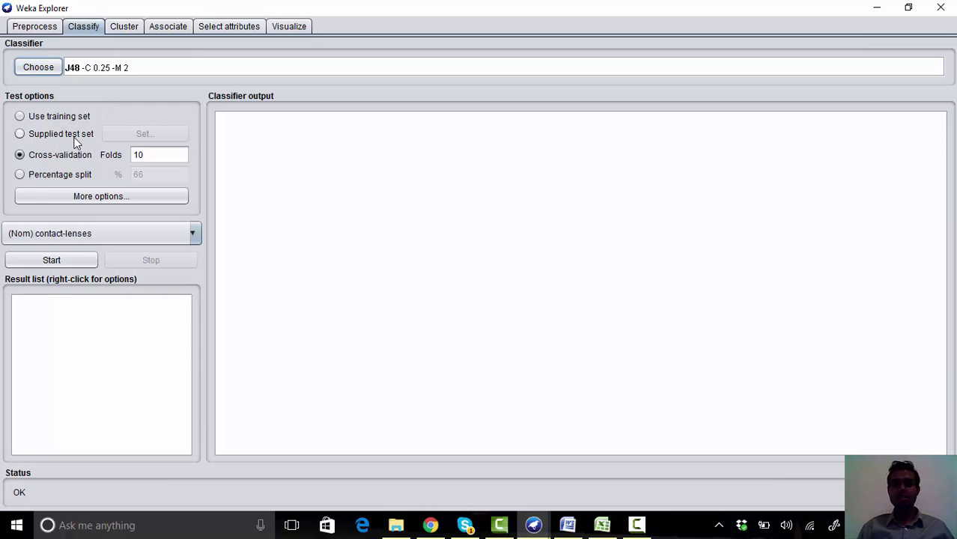
pyautogui.click(20, 176)
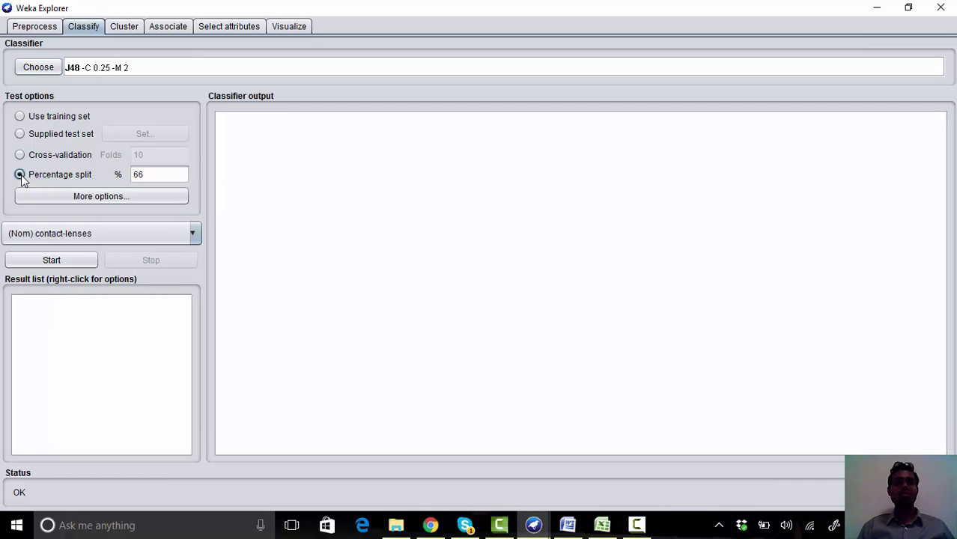
# Switch to the Excel workbook Book1 and review the train-test split ratios listed beside the Accuracy column
pyautogui.doubleClick(136, 176)
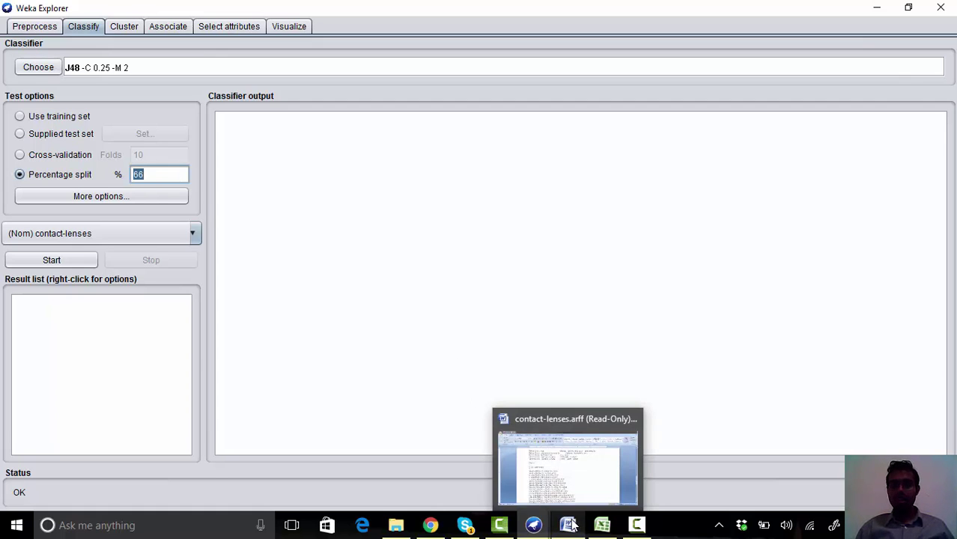
pyautogui.click(601, 525)
pyautogui.press('Down')
pyautogui.press('Left')
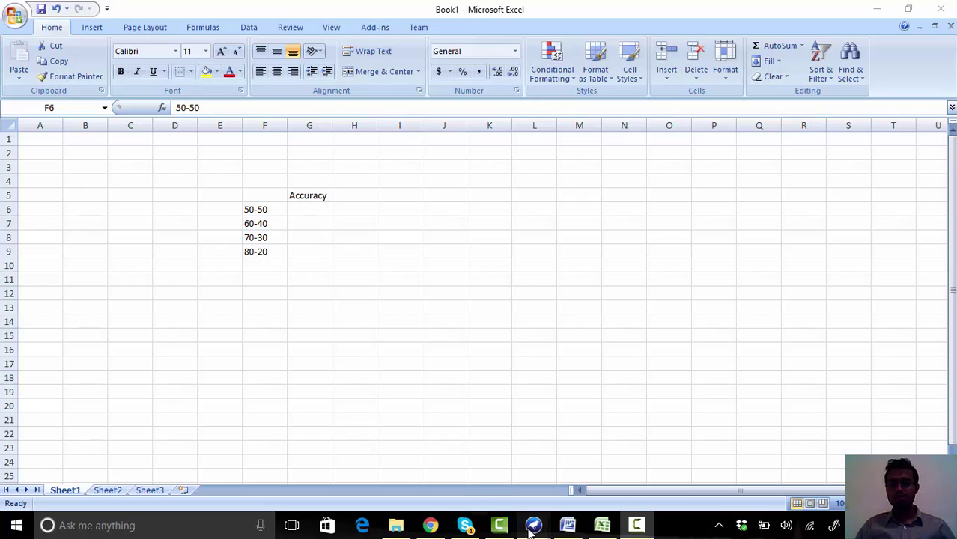
# Return to Weka Explorer, set the percentage split to 50, and run the J48 classifier
pyautogui.moveTo(533, 525)
pyautogui.click(593, 474)
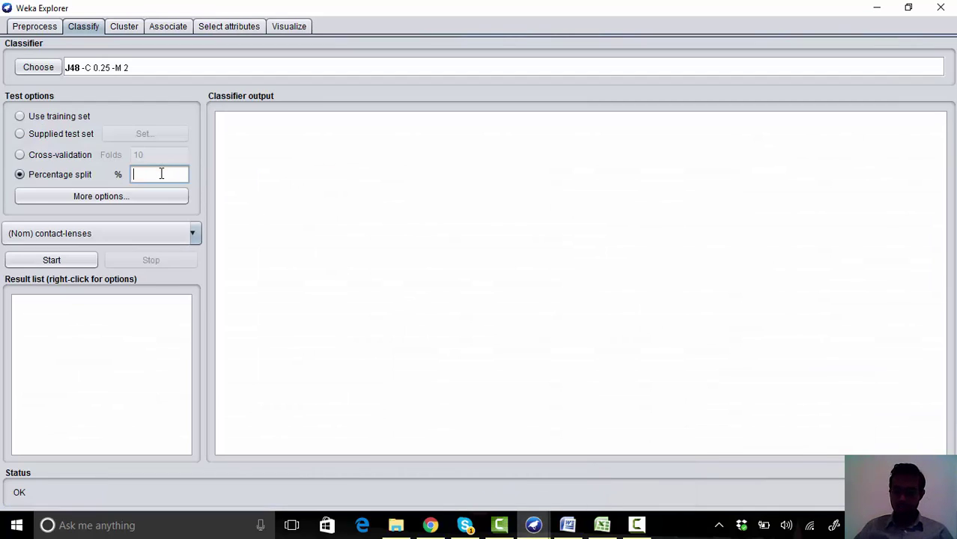
pyautogui.click(54, 260)
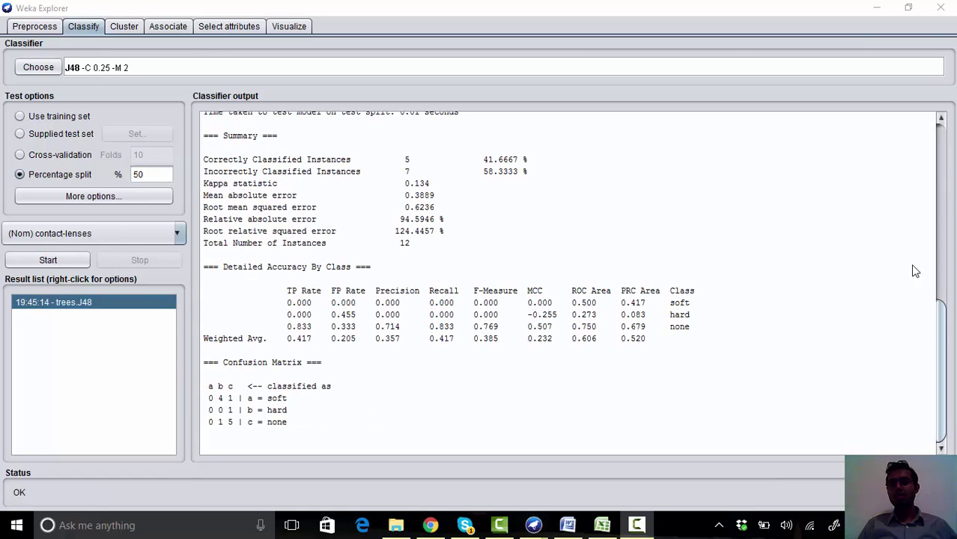
# Examine the run information in the classifier output: relation, instances, attributes and test mode
pyautogui.moveTo(945, 326); pyautogui.dragTo(908, 50)
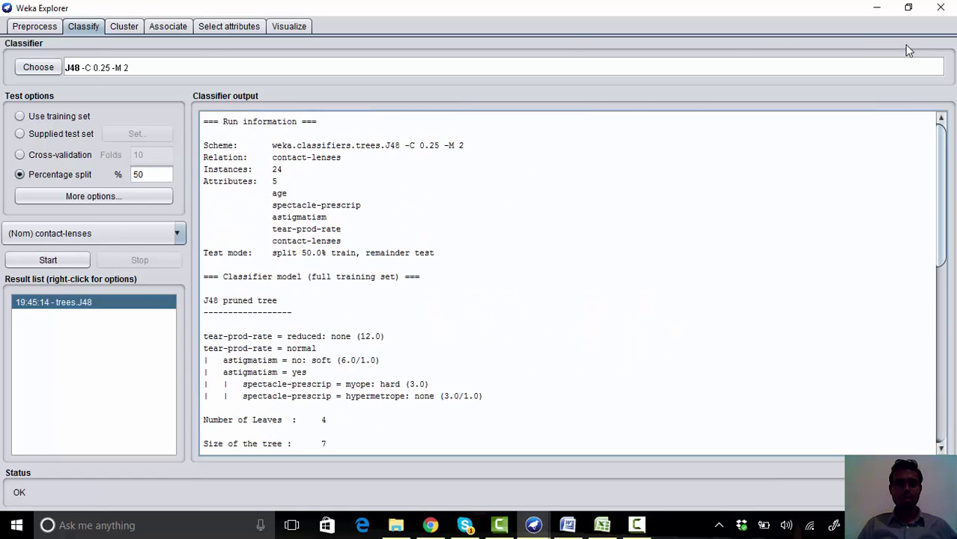
pyautogui.doubleClick(277, 171)
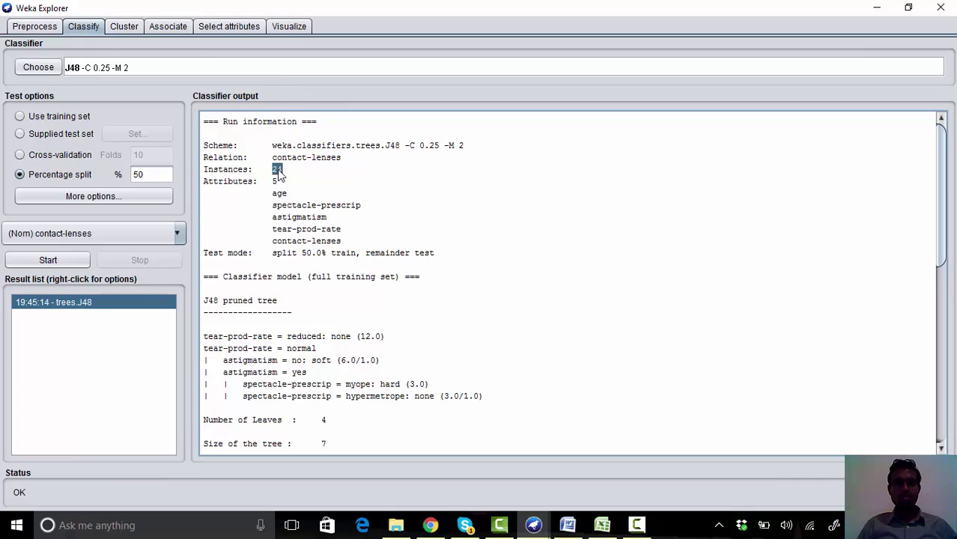
pyautogui.tripleClick(282, 158)
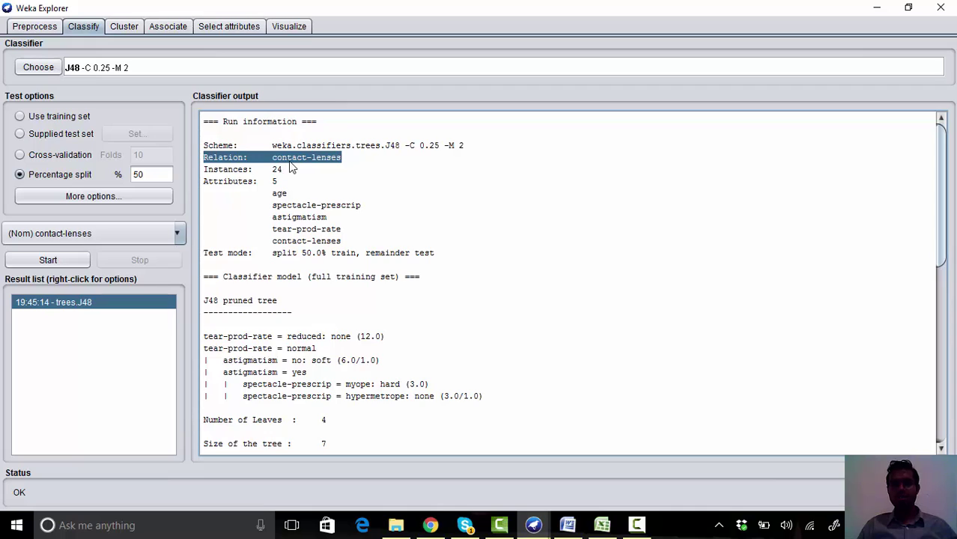
pyautogui.doubleClick(275, 181)
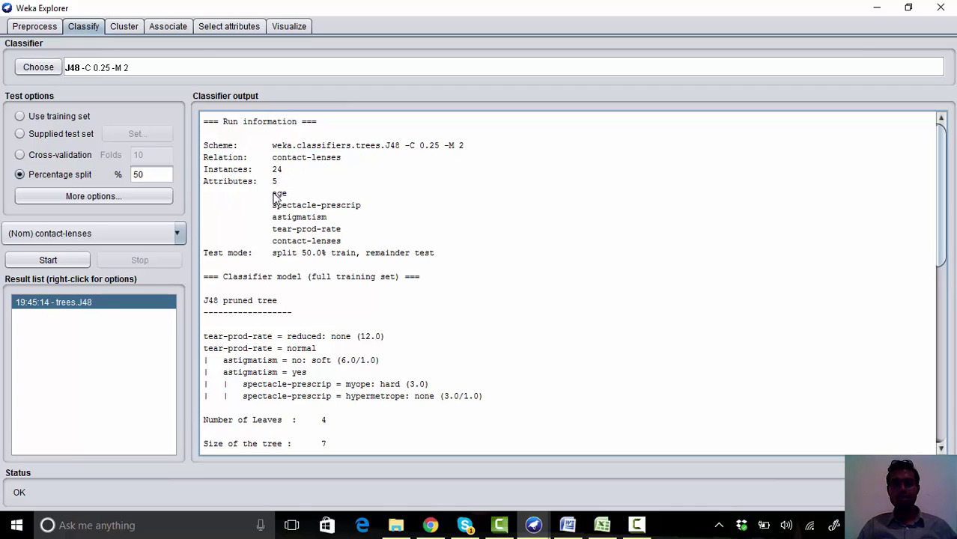
pyautogui.moveTo(273, 193); pyautogui.dragTo(386, 250)
pyautogui.click(387, 258)
pyautogui.doubleClick(307, 254)
pyautogui.click(329, 272)
# Examine the J48 pruned tree's branches for tear-prod-rate, astigmatism and spectacle-prescrip
pyautogui.moveTo(203, 338); pyautogui.dragTo(334, 402)
pyautogui.click(230, 334)
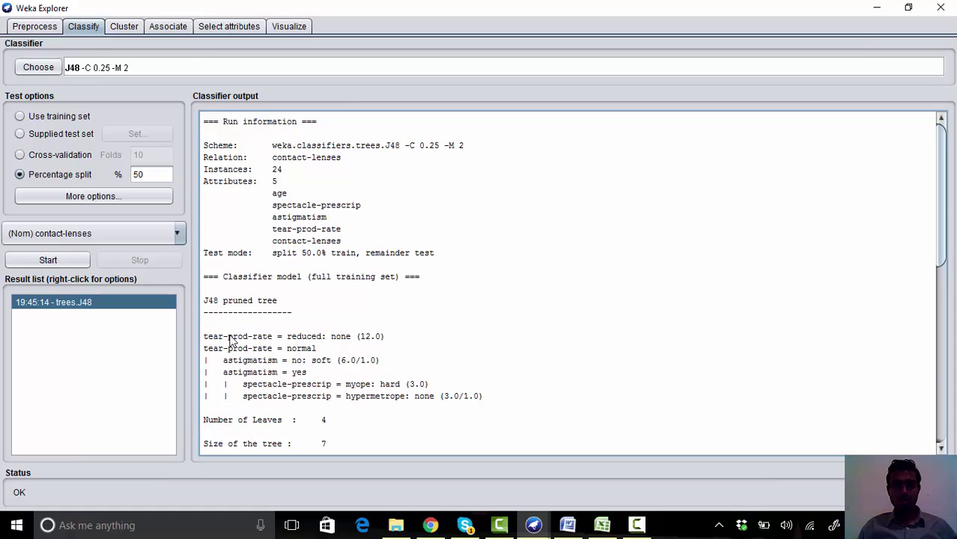
pyautogui.tripleClick(240, 361)
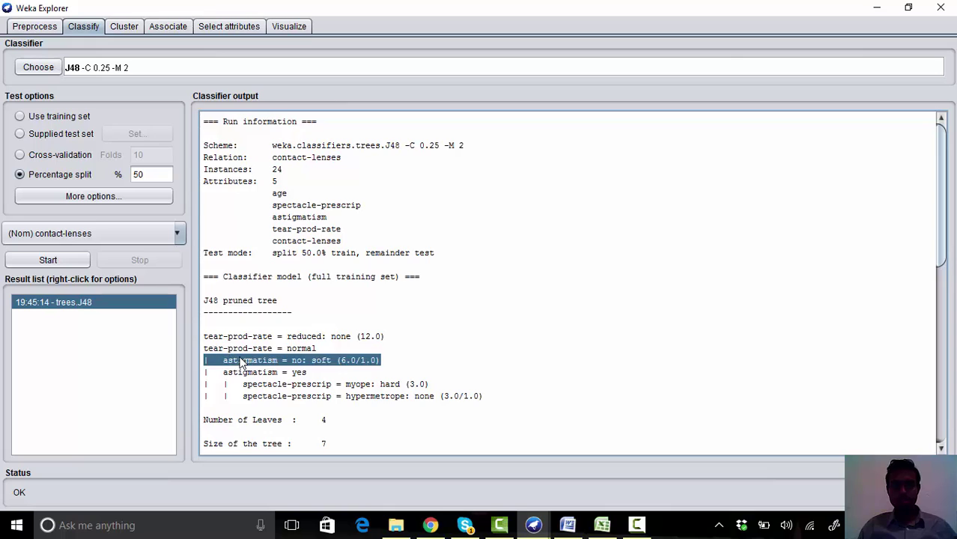
pyautogui.click(277, 385)
pyautogui.doubleClick(276, 383)
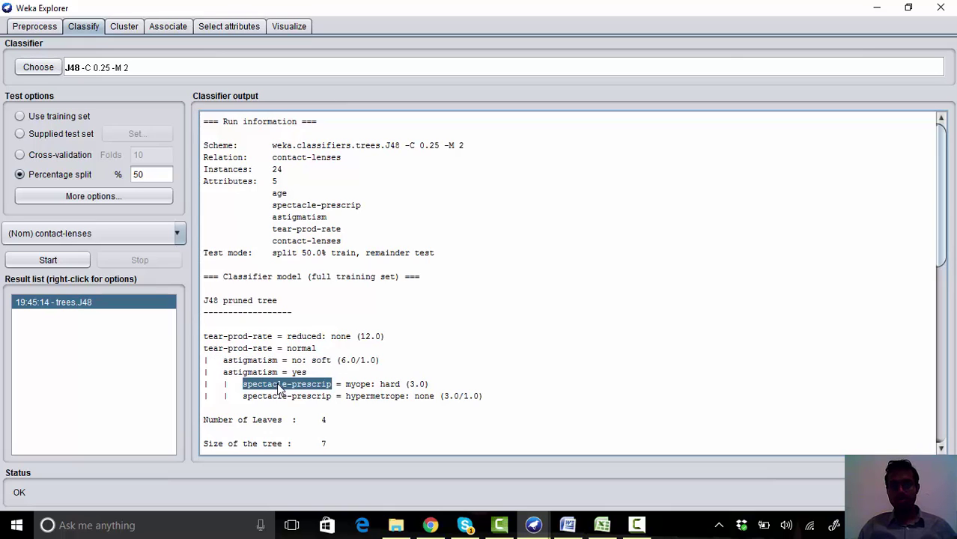
pyautogui.click(293, 395)
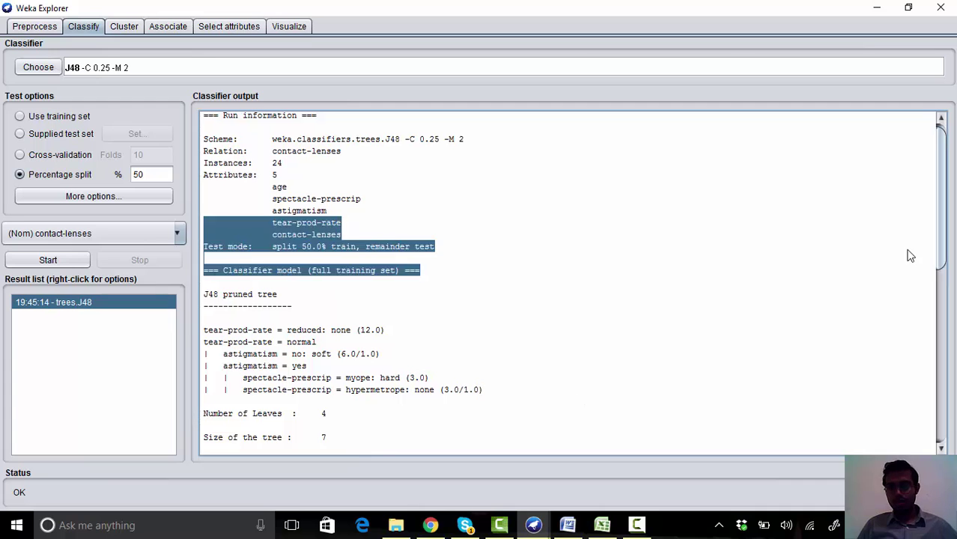
# Examine the correctly and incorrectly classified instances in the evaluation summary, and view the confusion matrix below
pyautogui.moveTo(938, 250); pyautogui.dragTo(906, 382)
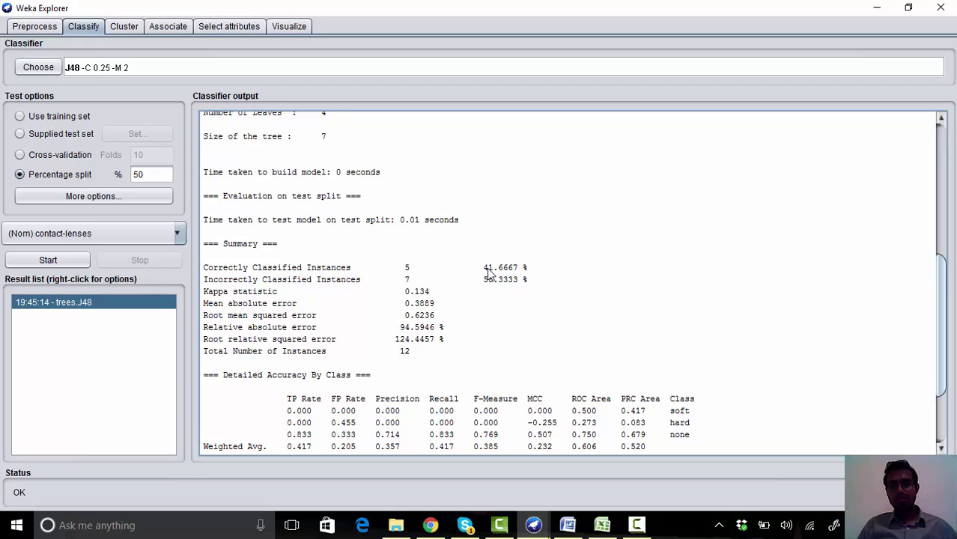
pyautogui.moveTo(484, 270); pyautogui.dragTo(519, 284)
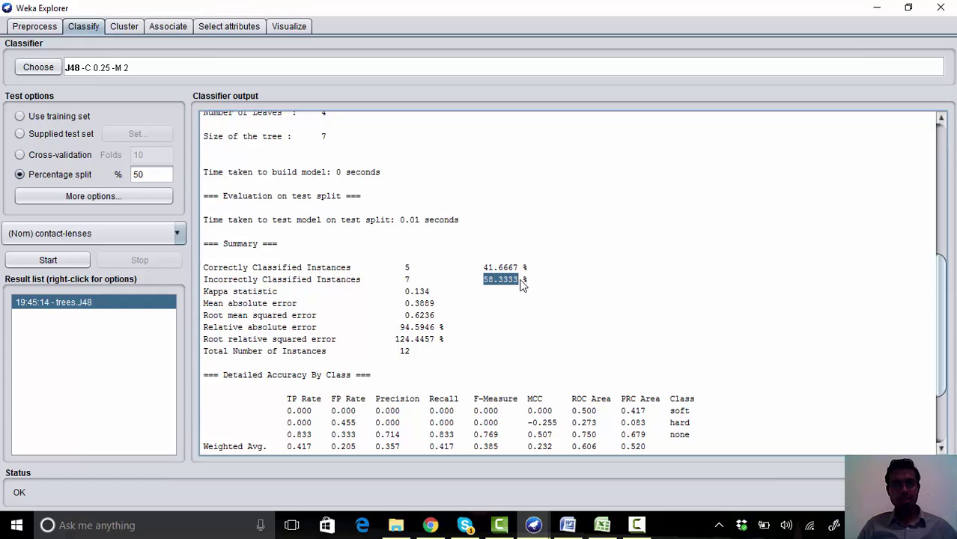
pyautogui.doubleClick(224, 283)
pyautogui.click(275, 307)
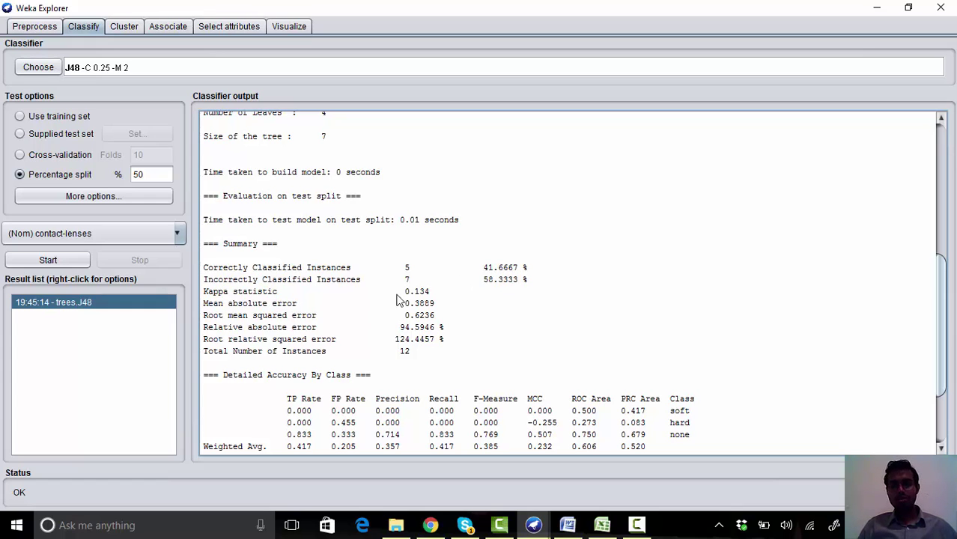
pyautogui.moveTo(530, 283); pyautogui.dragTo(181, 272)
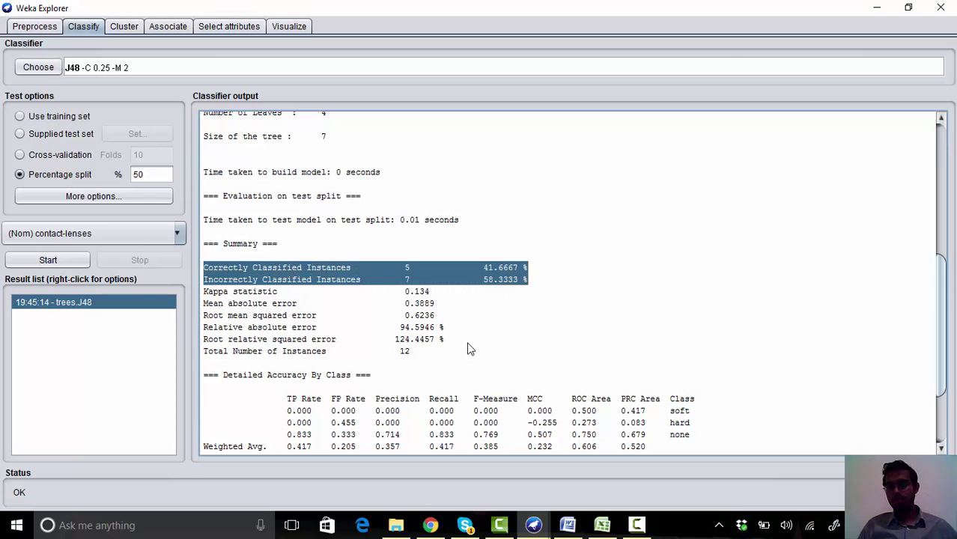
pyautogui.click(468, 344)
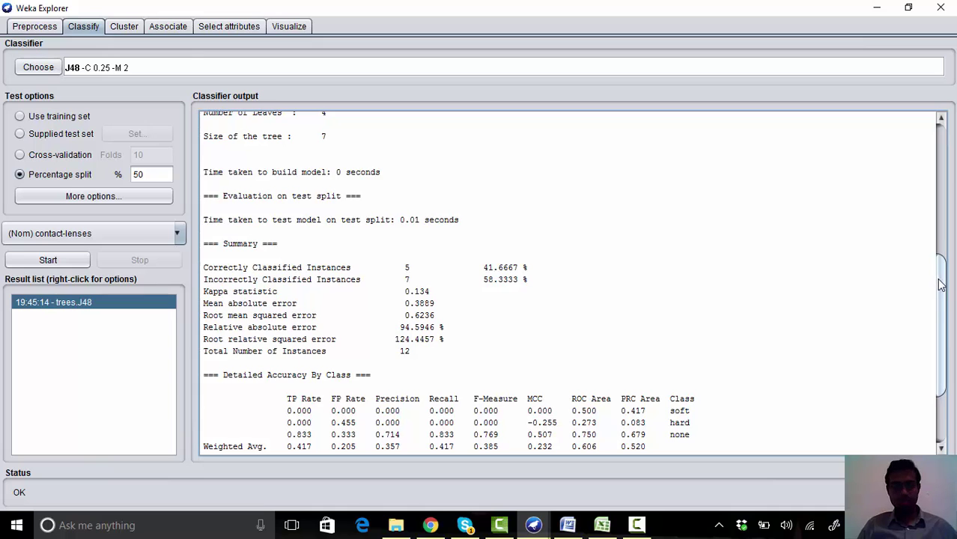
pyautogui.moveTo(938, 276); pyautogui.dragTo(949, 336)
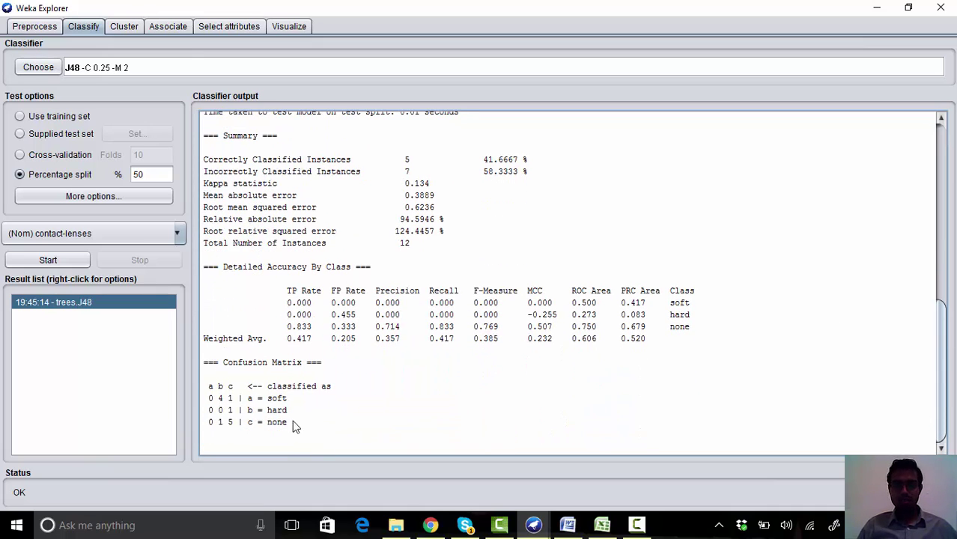
# Copy the correctly classified percentage, 41.6667, into the 50-50 row's Accuracy cell G6 in Excel and return to Weka Explorer
pyautogui.tripleClick(500, 161)
pyautogui.click(500, 161)
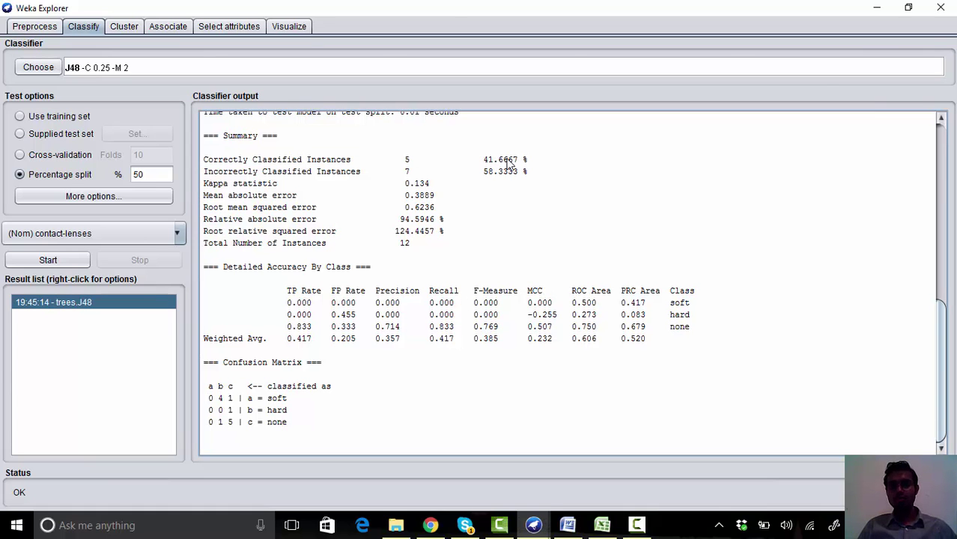
pyautogui.doubleClick(500, 160)
pyautogui.hotkey('ctrl', 'c')
pyautogui.hotkey('alt', 'Tab')
pyautogui.hotkey('ctrl', 'v')
pyautogui.hotkey('alt', 'Tab')
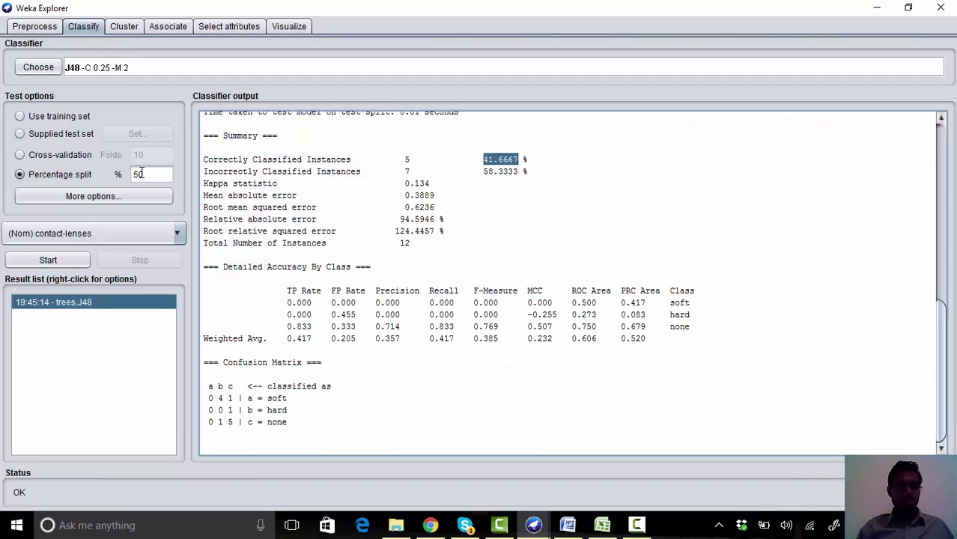
# Set the percentage split to 60 and rerun the J48 classifier
pyautogui.click(145, 175)
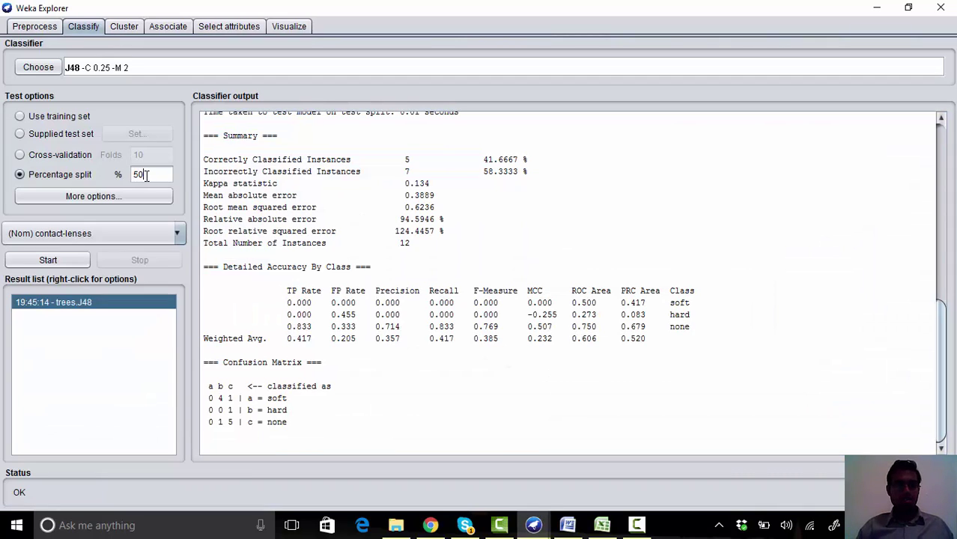
pyautogui.moveTo(145, 175); pyautogui.dragTo(102, 166)
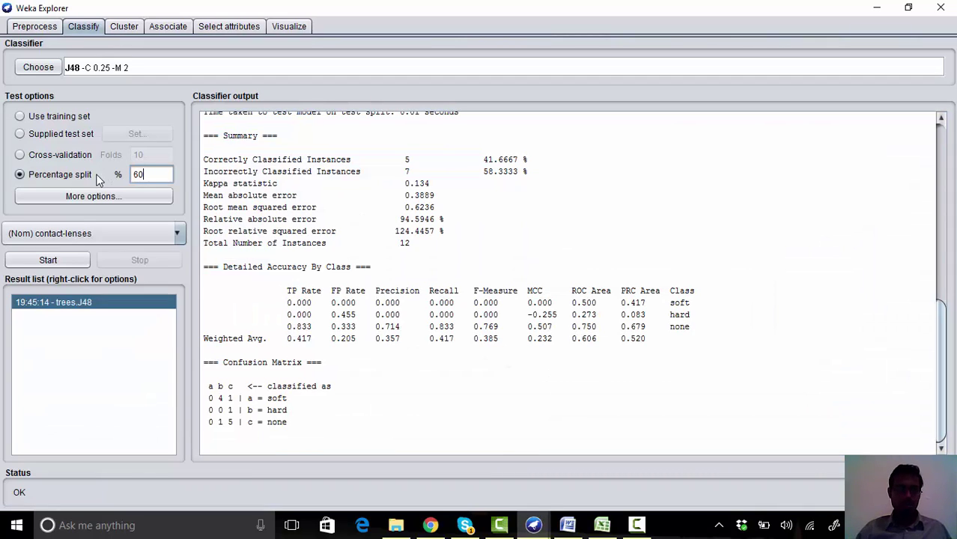
pyautogui.write('60')
pyautogui.click(65, 262)
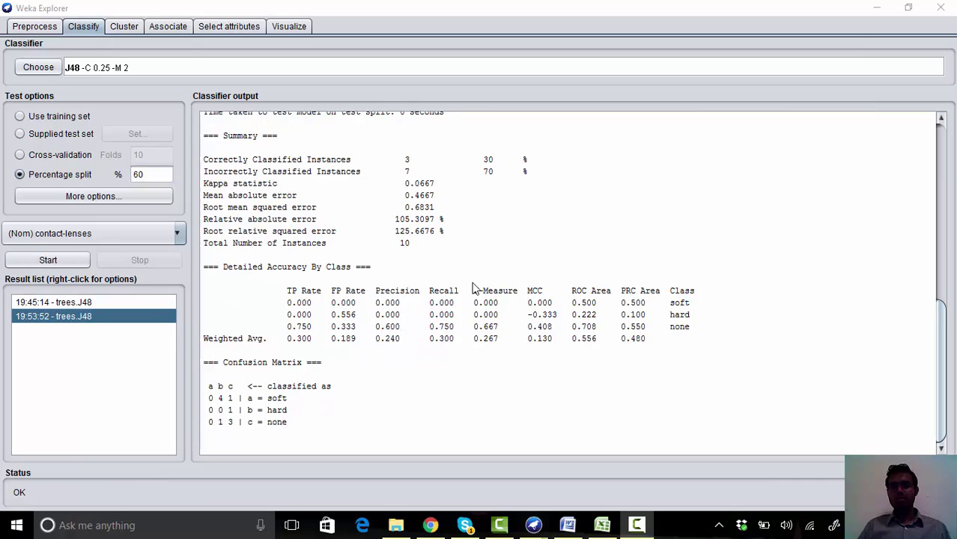
# Copy the correctly classified percentage, 30, into the 60-40 row's Accuracy cell G7 in Excel and return to Weka Explorer
pyautogui.click(486, 160)
pyautogui.doubleClick(487, 159)
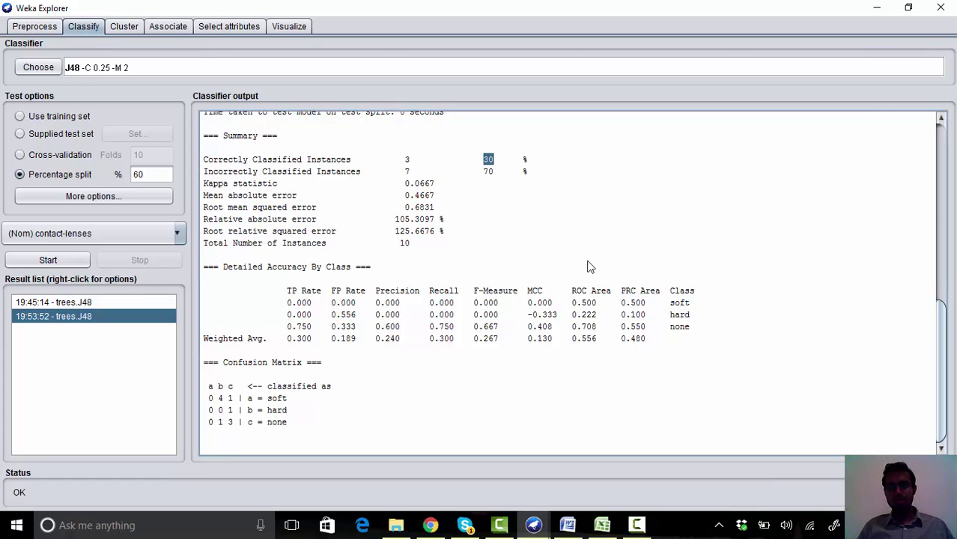
pyautogui.hotkey('alt', 'Tab')
pyautogui.hotkey('alt', 'Tab')
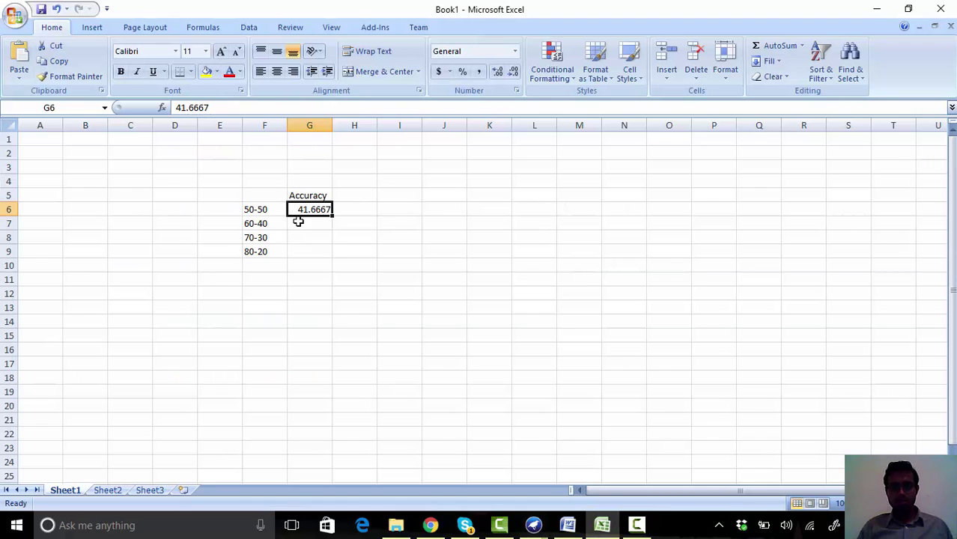
pyautogui.click(298, 221)
pyautogui.hotkey('ctrl', 'v')
pyautogui.hotkey('alt', 'Tab')
pyautogui.hotkey('alt', 'Tab')
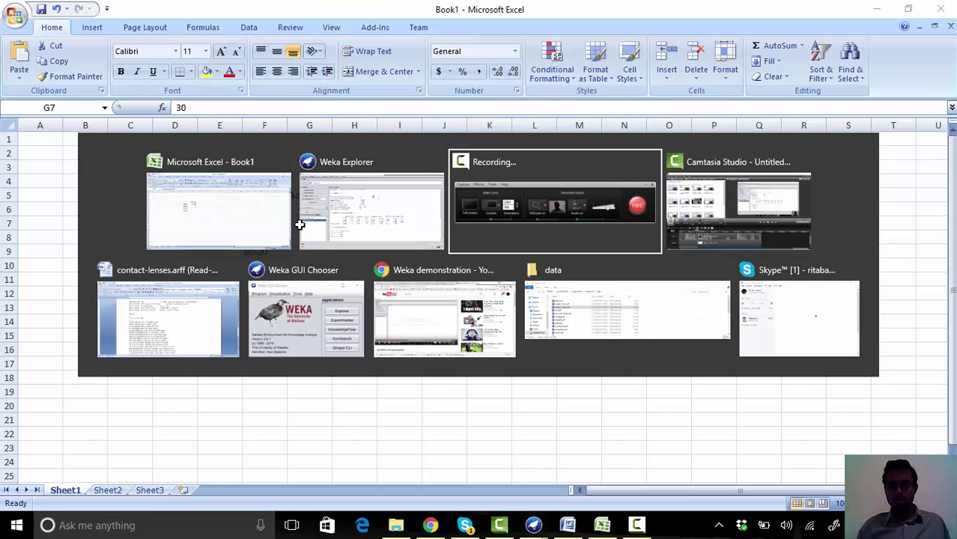
pyautogui.hotkey('alt', 'Tab')
pyautogui.hotkey('alt', 'Tab')
pyautogui.hotkey('alt', 'Tab')
pyautogui.hotkey('alt', 'Tab')
pyautogui.hotkey('alt', 'Tab')
pyautogui.hotkey('alt', 'Tab')
pyautogui.hotkey('alt', 'Tab')
pyautogui.hotkey('alt', 'Tab')
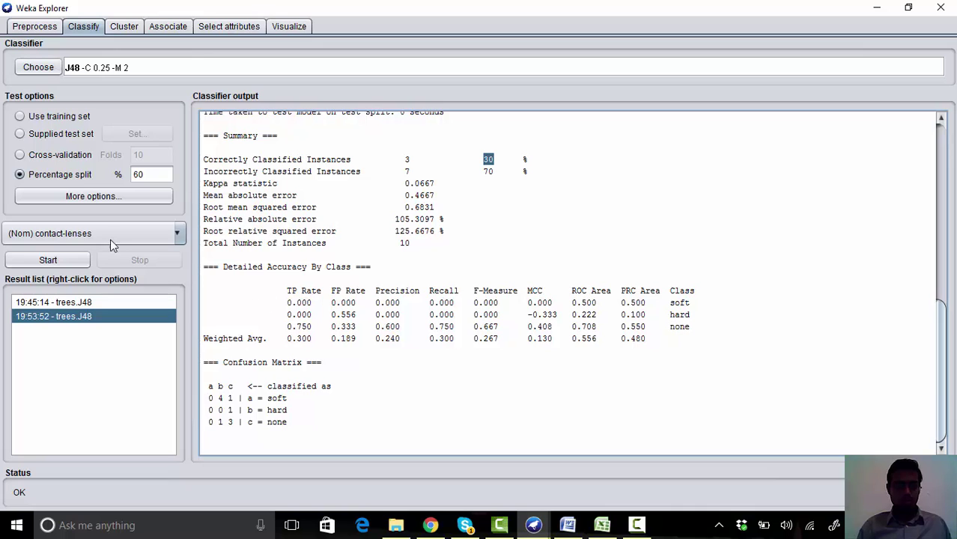
# Set the percentage split to 70 and rerun the J48 classifier
pyautogui.doubleClick(139, 176)
pyautogui.write('70')
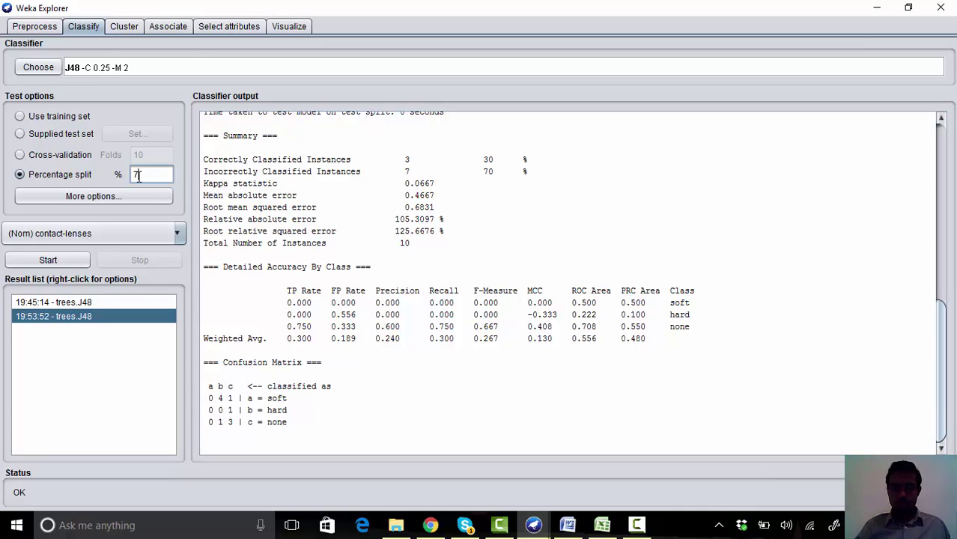
pyautogui.click(58, 262)
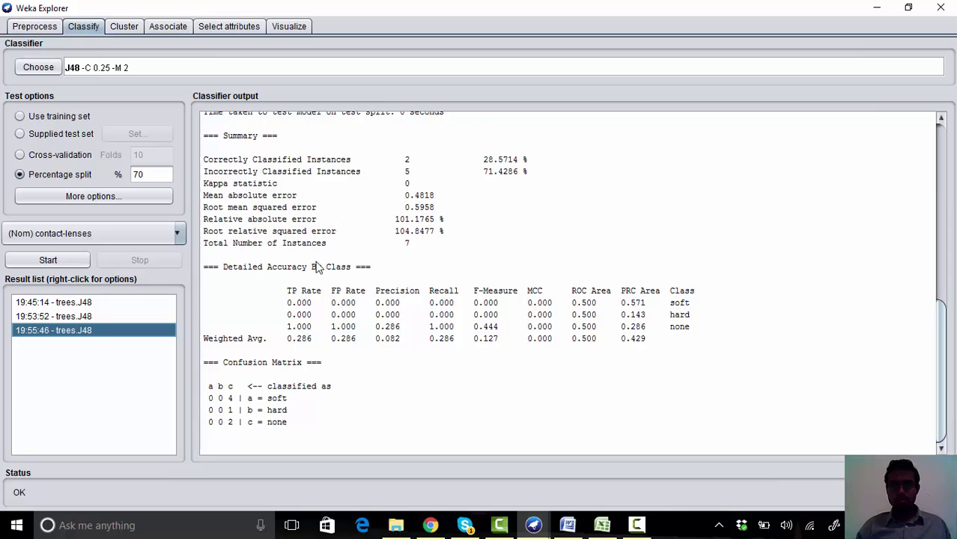
# Copy the correctly classified percentage, 28.5714, into the 70-30 row's Accuracy cell G8 in Excel and return to Weka Explorer
pyautogui.doubleClick(499, 160)
pyautogui.hotkey('ctrl', 'c')
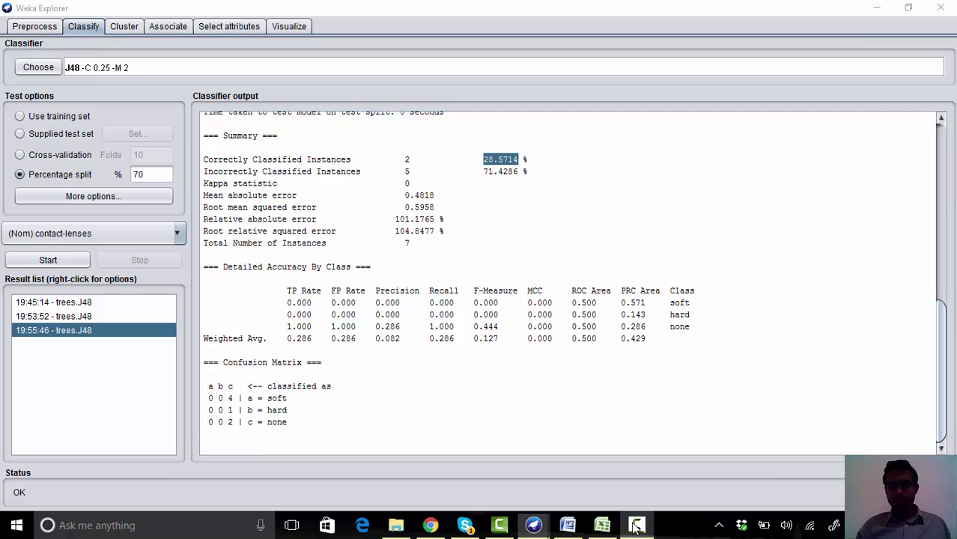
pyautogui.click(533, 524)
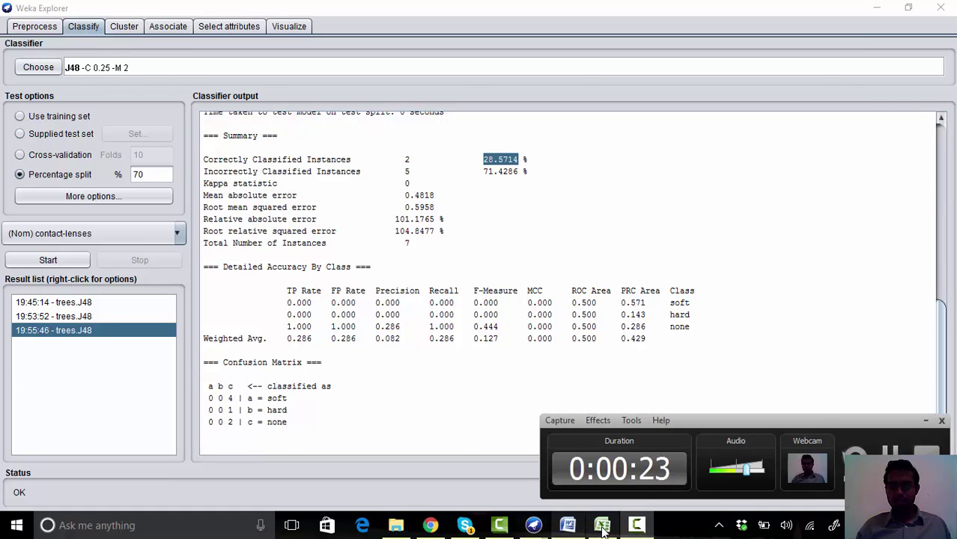
pyautogui.click(602, 525)
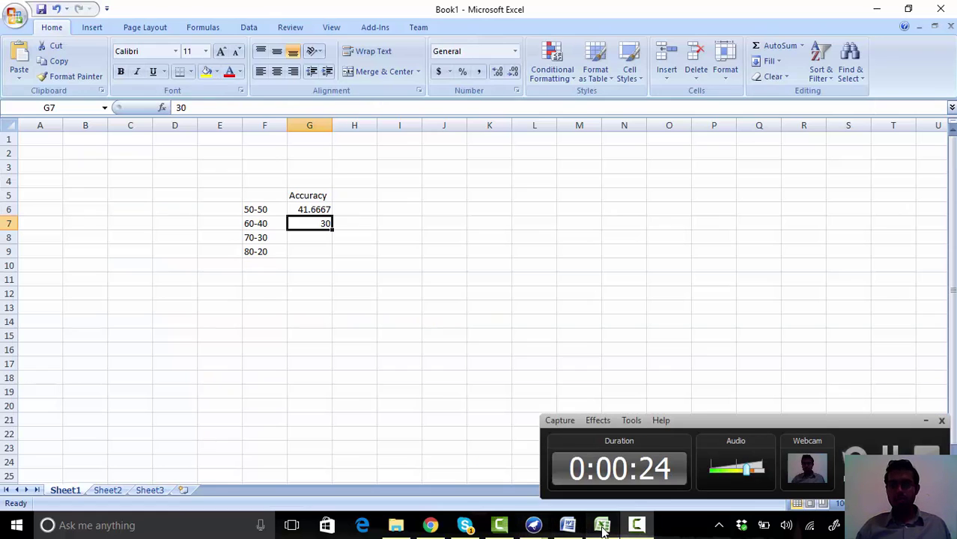
pyautogui.click(318, 237)
pyautogui.hotkey('ctrl', 'v')
pyautogui.hotkey('alt', 'Tab')
pyautogui.hotkey('alt', 'Tab')
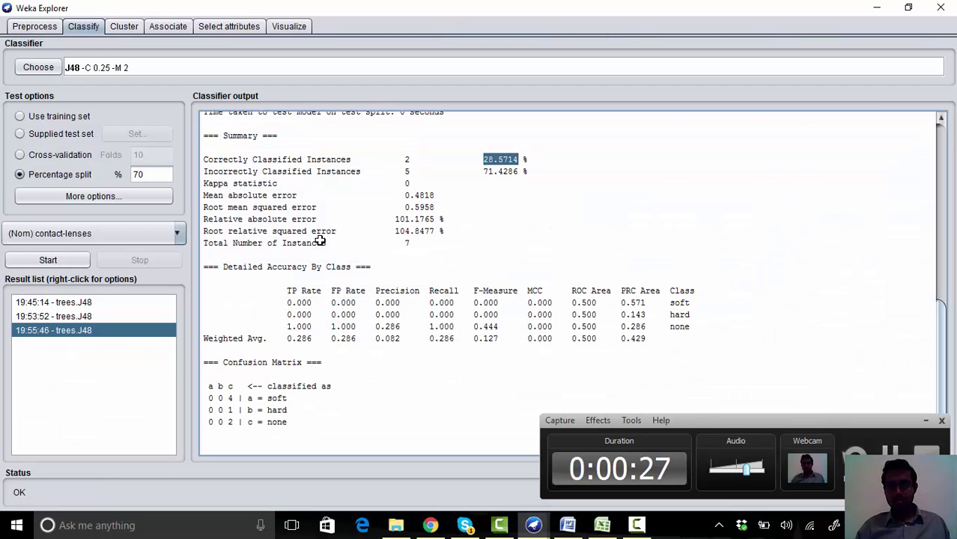
# Set the percentage split to 80 and rerun the J48 classifier
pyautogui.click(926, 421)
pyautogui.doubleClick(138, 176)
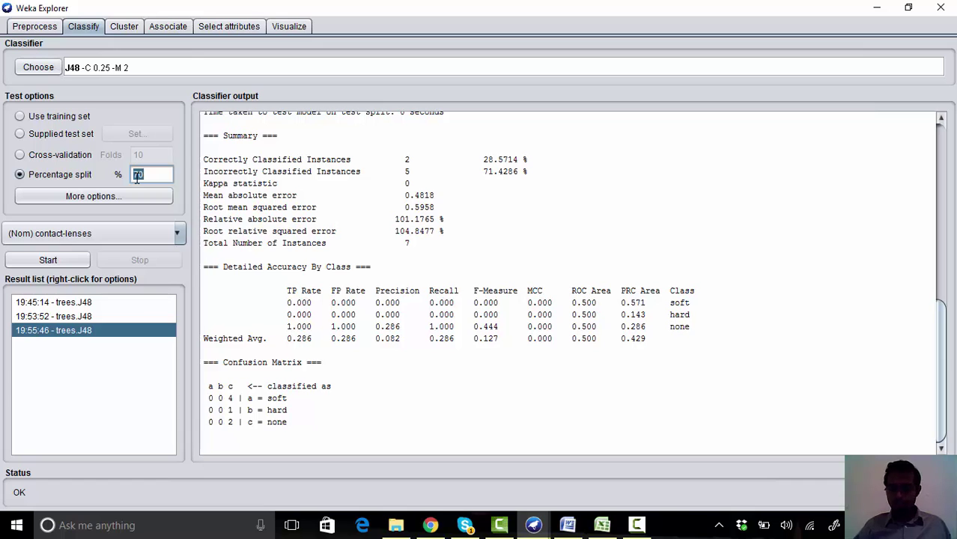
pyautogui.write('80')
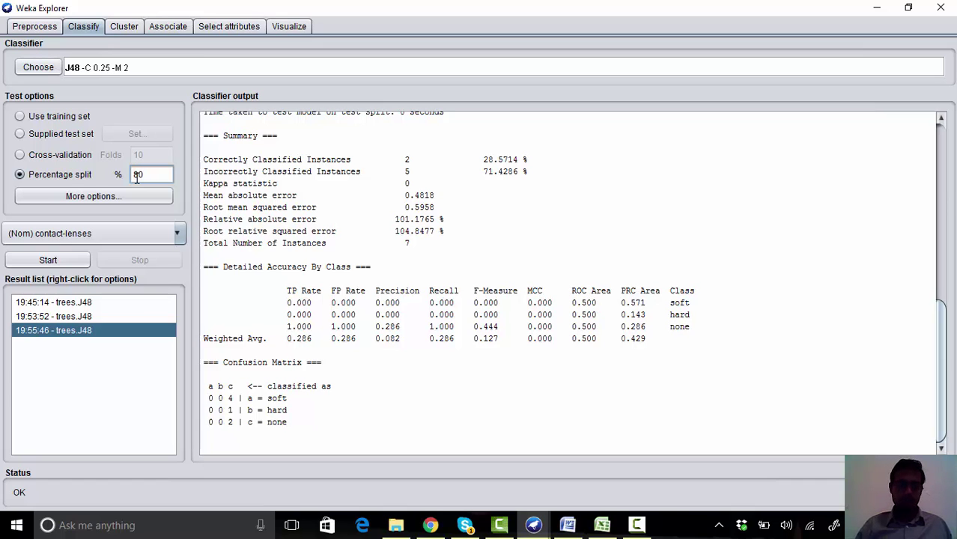
pyautogui.click(62, 256)
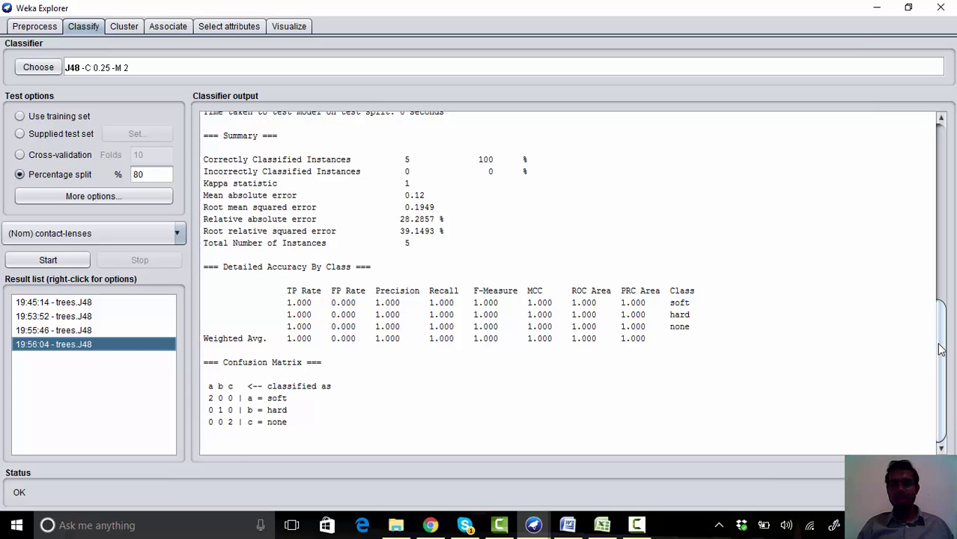
pyautogui.scroll(1, 943, 349)
pyautogui.scroll(-1, 942, 349)
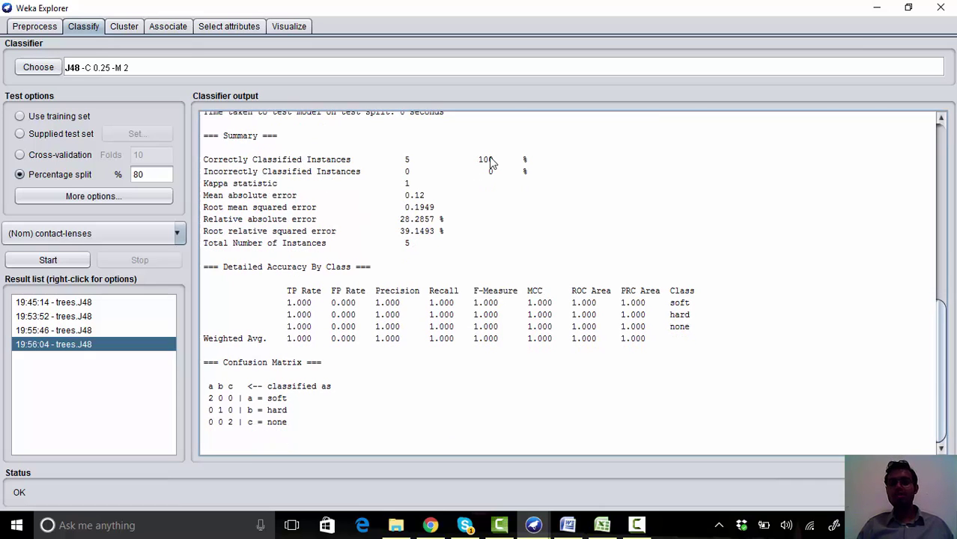
# Copy the correctly classified percentage, 100, into the 80-20 row's Accuracy cell G9 in Excel and return to Weka Explorer
pyautogui.hotkey('alt', 'Tab')
pyautogui.hotkey('alt', 'Tab')
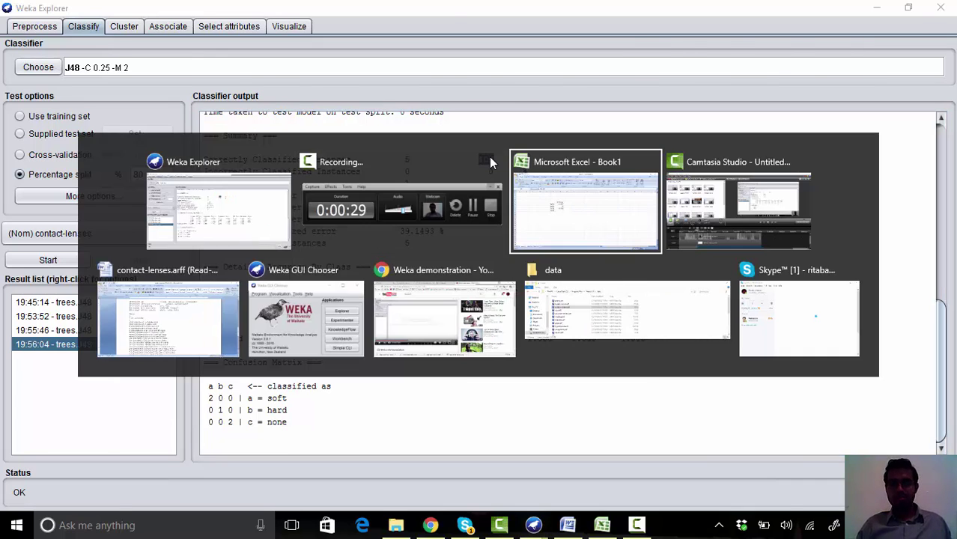
pyautogui.click(318, 257)
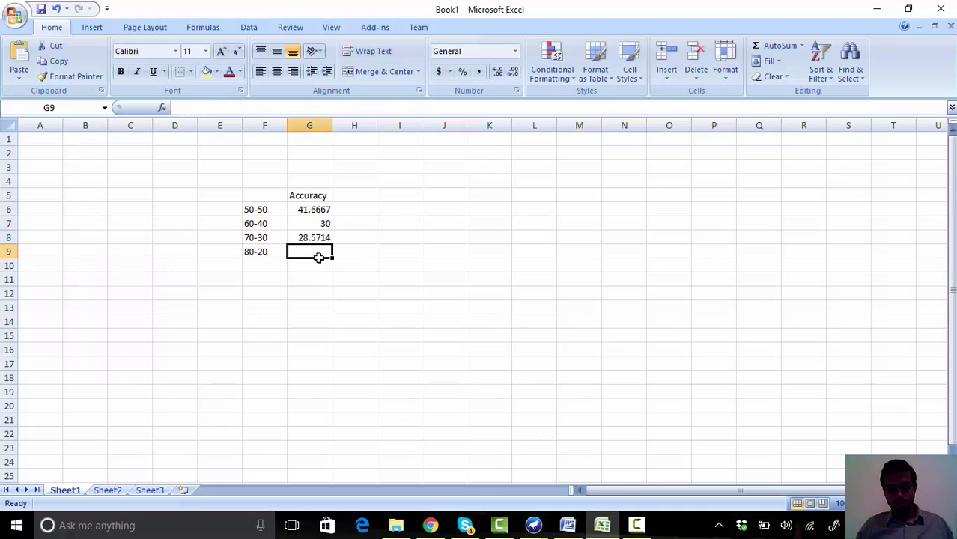
pyautogui.hotkey('ctrl', 'v')
pyautogui.click(458, 335)
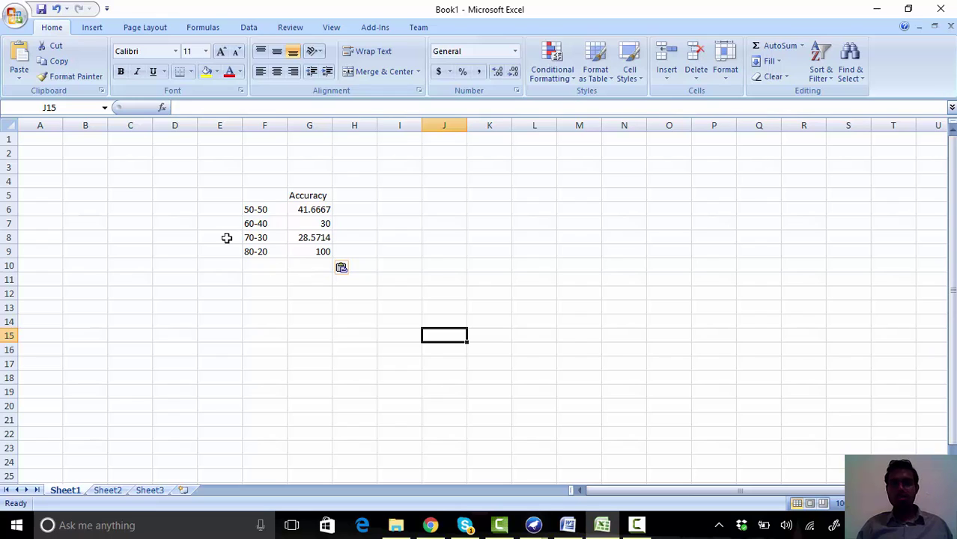
pyautogui.hotkey('alt', 'Tab')
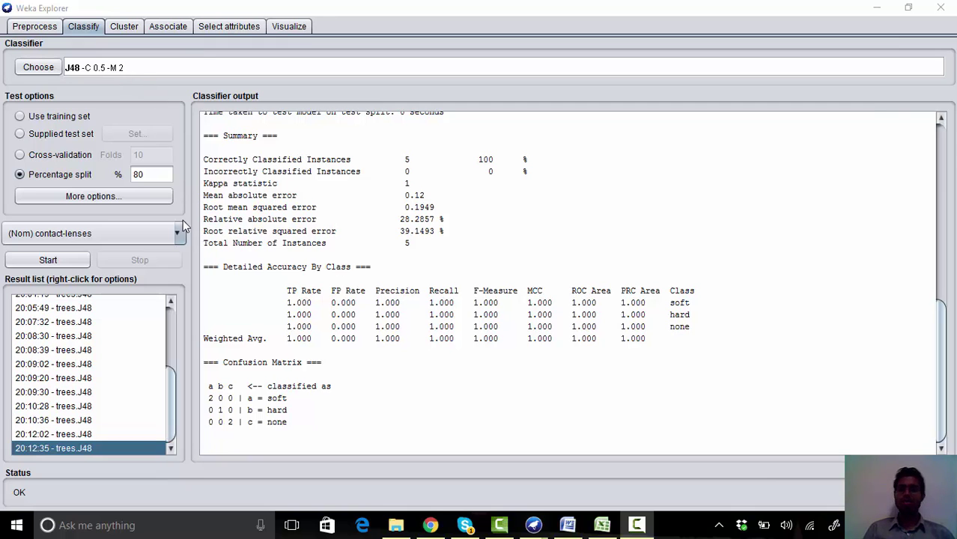
# Set the percentage split to 70, rerun J48 and highlight the correctly classified percentage in the output
pyautogui.click(139, 177)
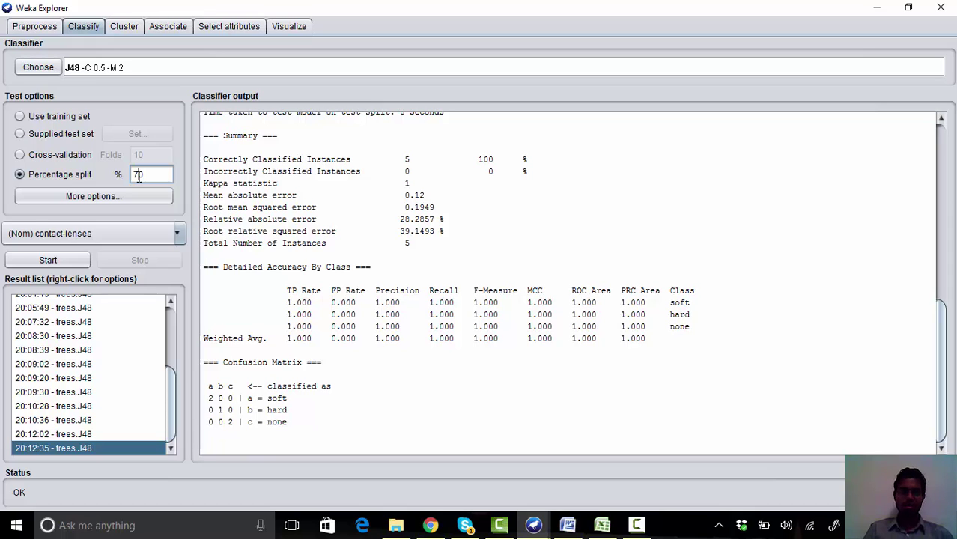
pyautogui.click(43, 261)
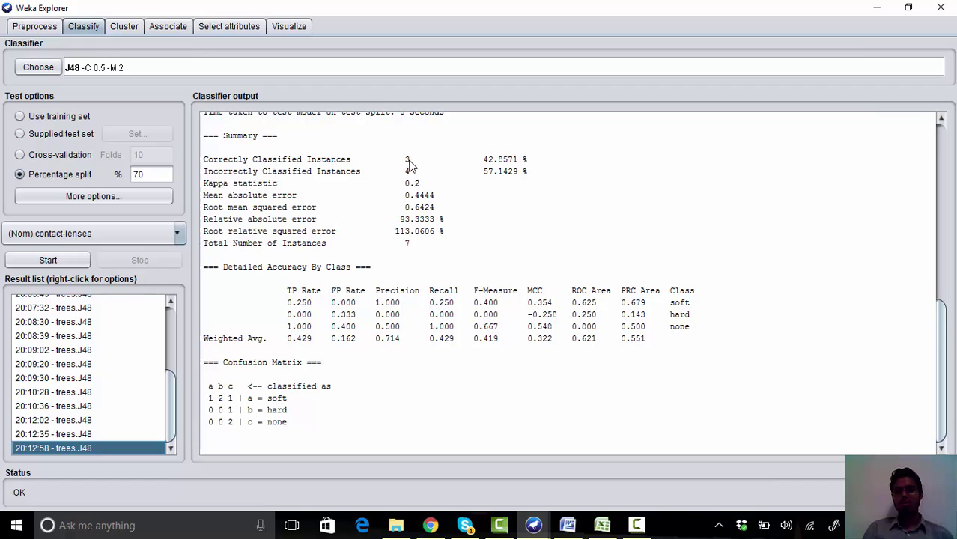
pyautogui.doubleClick(493, 159)
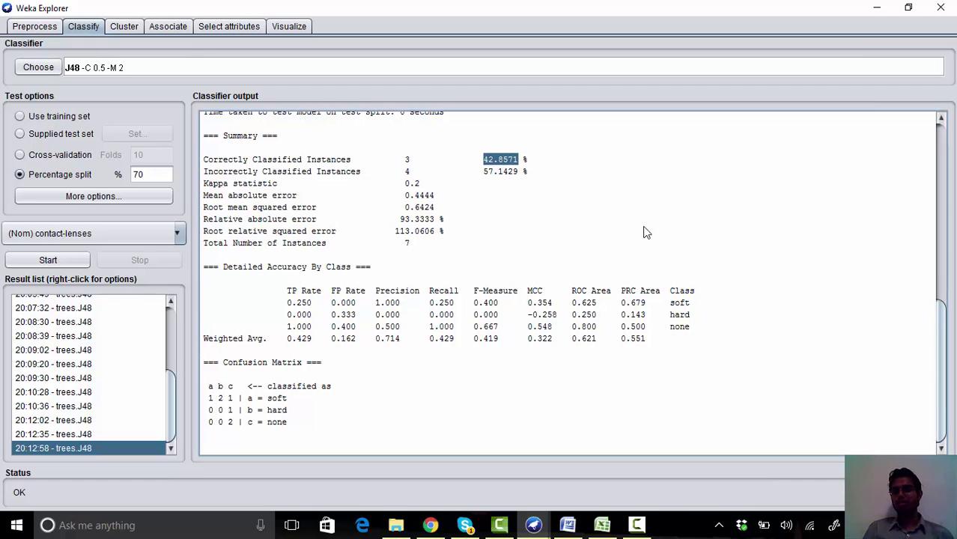
# Examine the number of leaves, the tree size and the soft row of the confusion matrix in the classifier output
pyautogui.moveTo(942, 346); pyautogui.dragTo(927, 279)
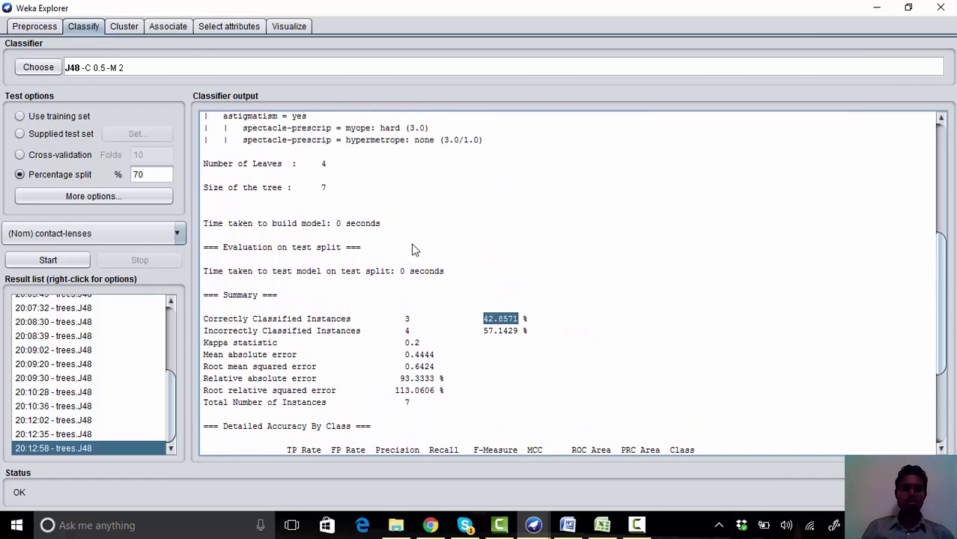
pyautogui.doubleClick(323, 164)
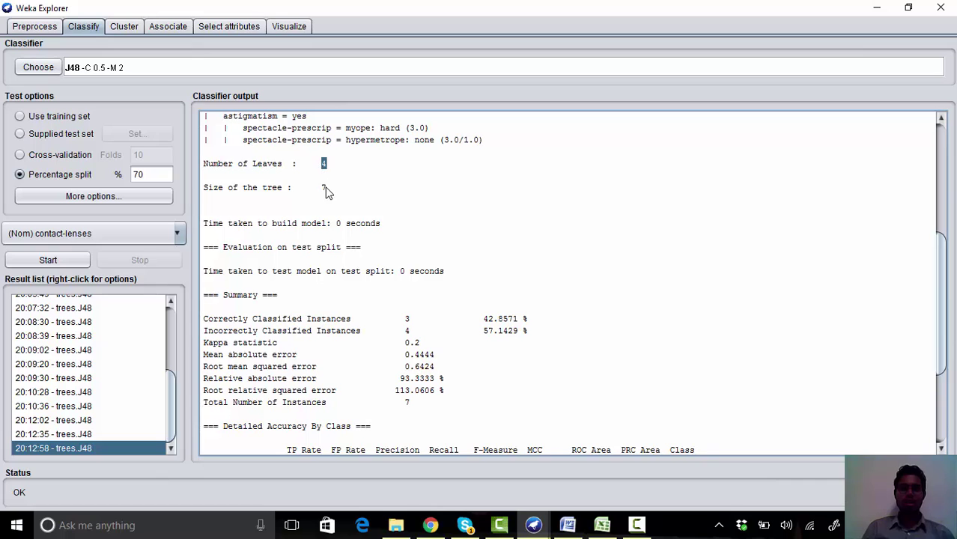
pyautogui.doubleClick(323, 189)
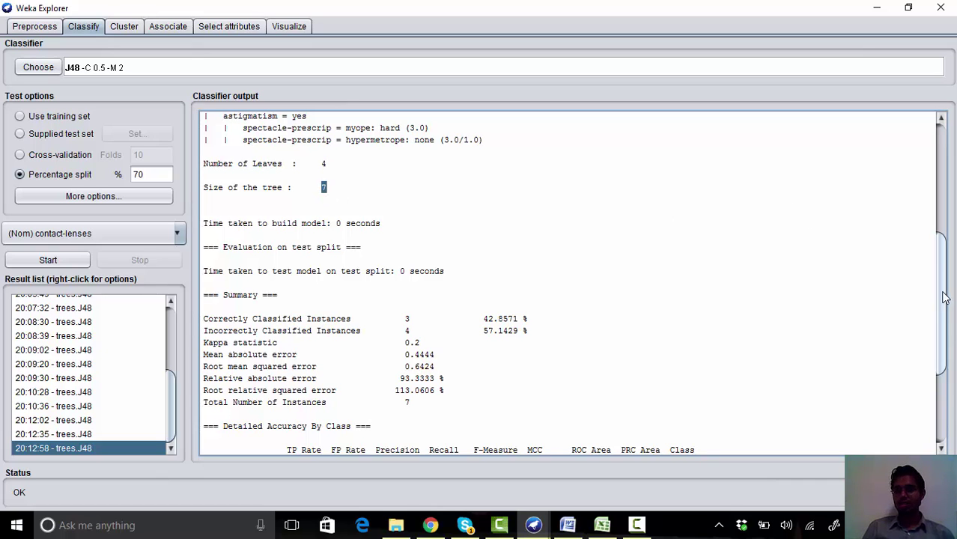
pyautogui.moveTo(942, 299); pyautogui.dragTo(942, 398)
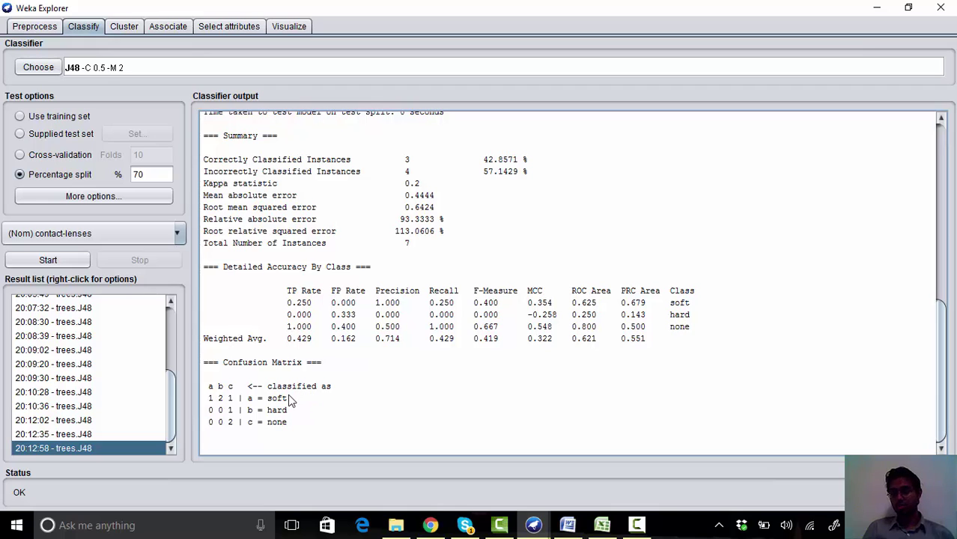
pyautogui.moveTo(288, 401); pyautogui.dragTo(273, 405)
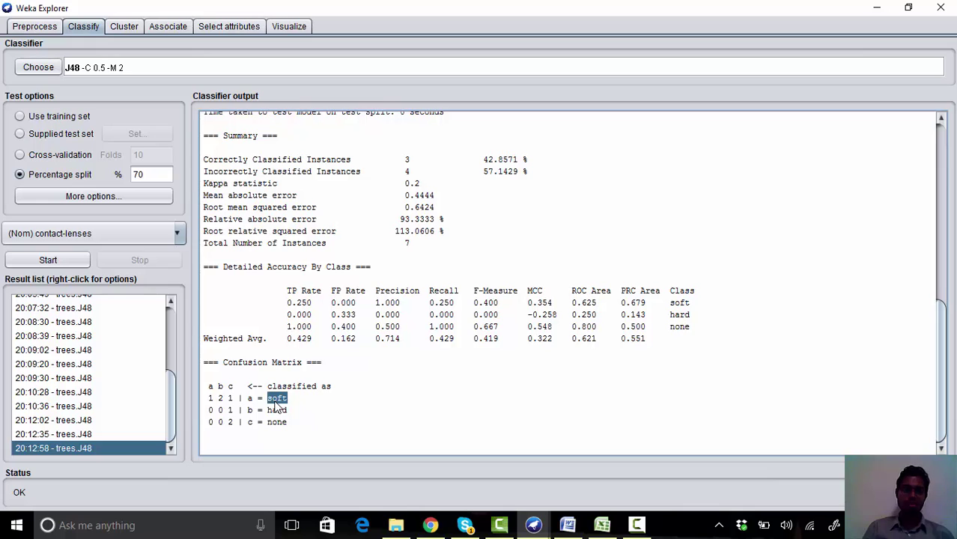
pyautogui.press('F9')
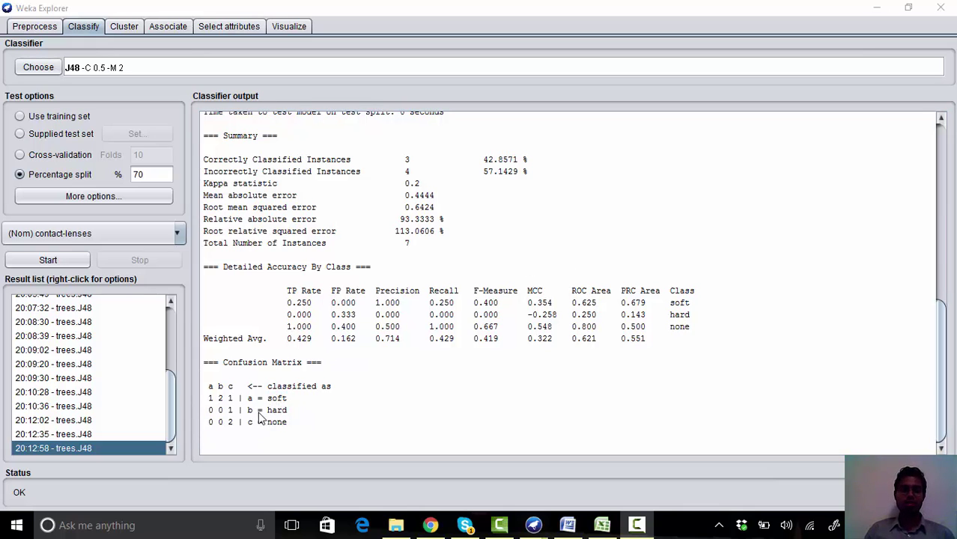
# Set J48's unpruned option to True, rerun the classifier and highlight the correctly classified percentage
pyautogui.click(120, 66)
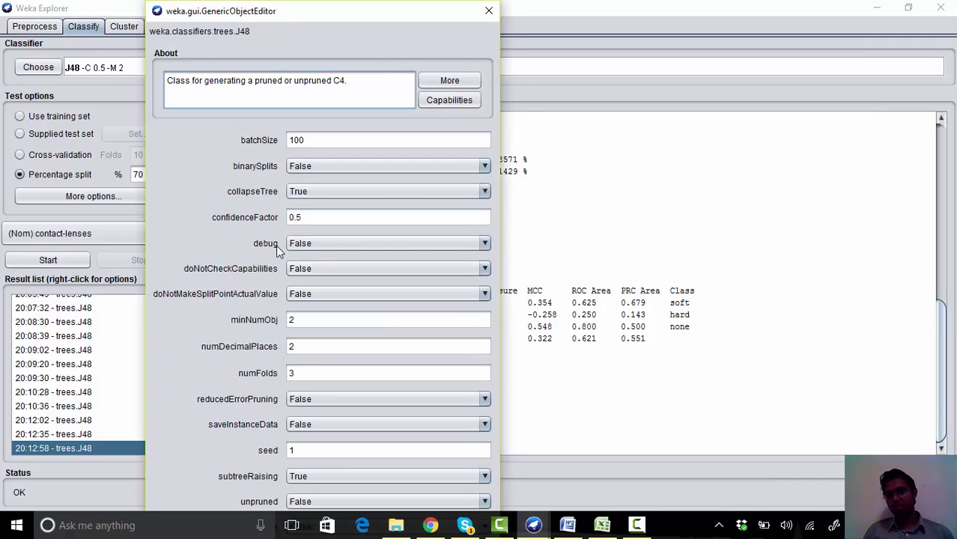
pyautogui.moveTo(278, 255)
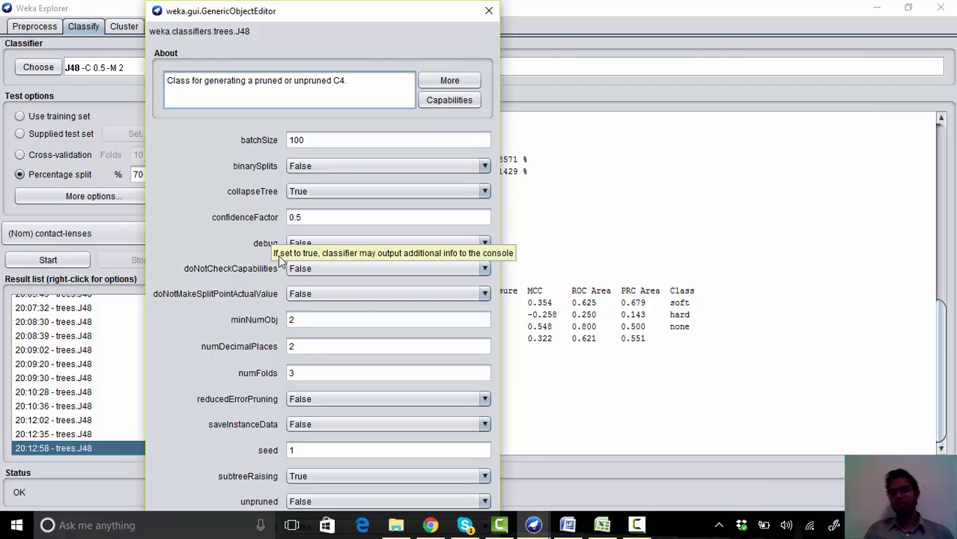
pyautogui.moveTo(297, 196)
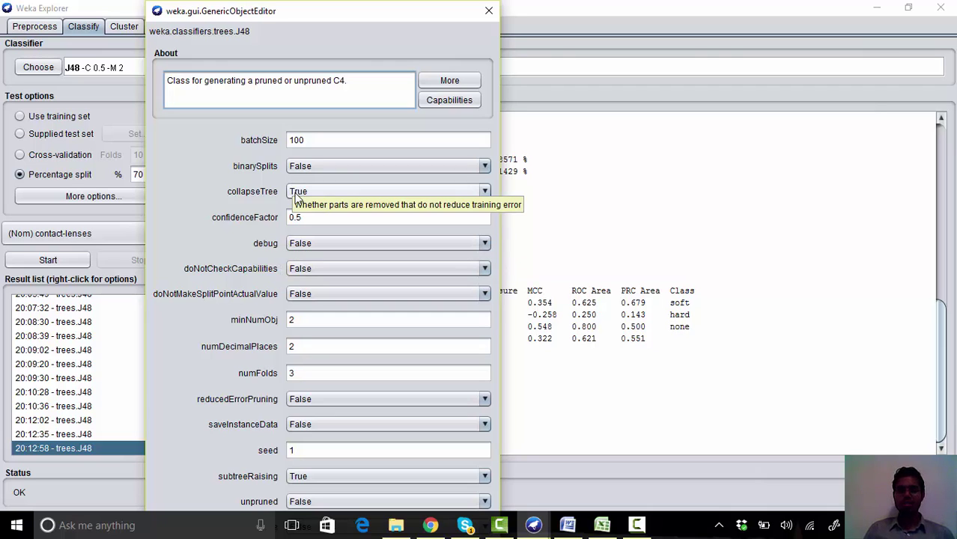
pyautogui.click(296, 218)
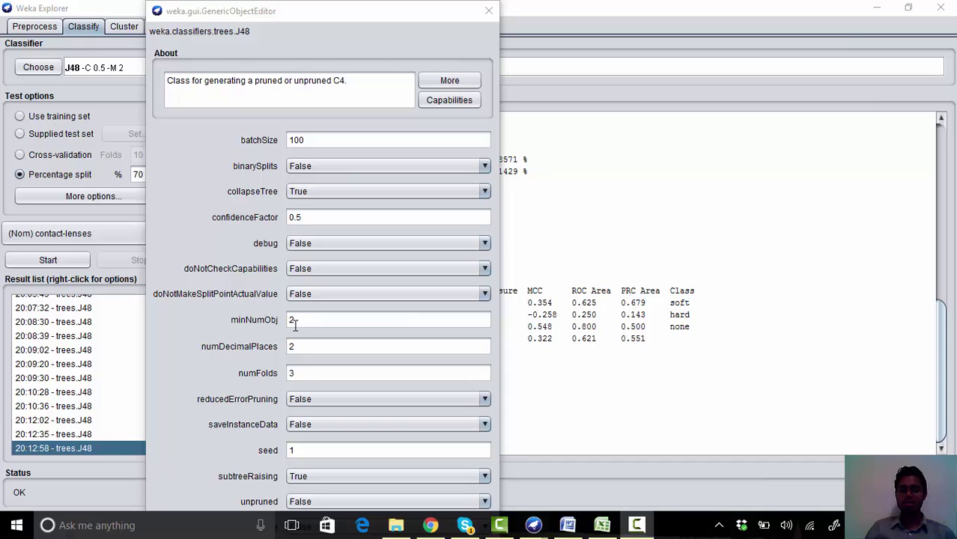
pyautogui.click(317, 503)
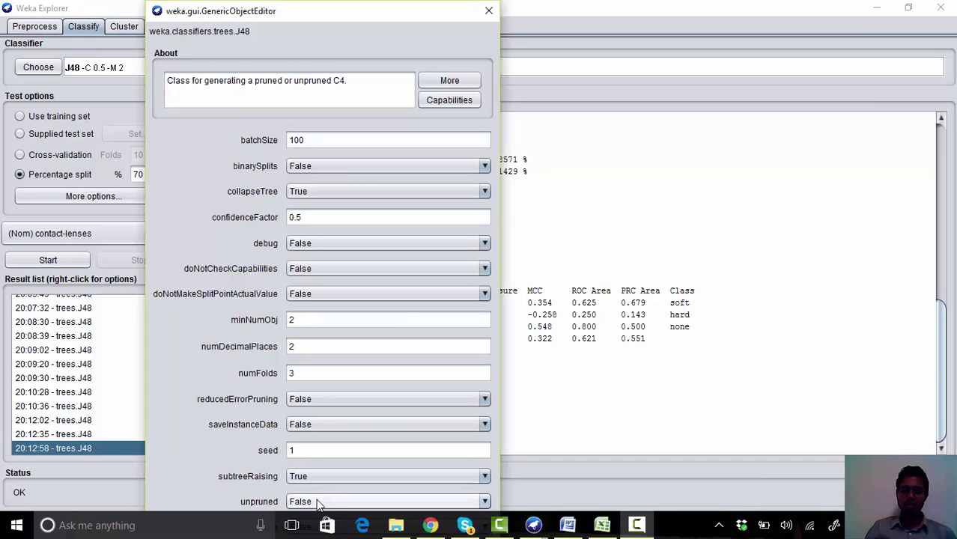
pyautogui.click(315, 471)
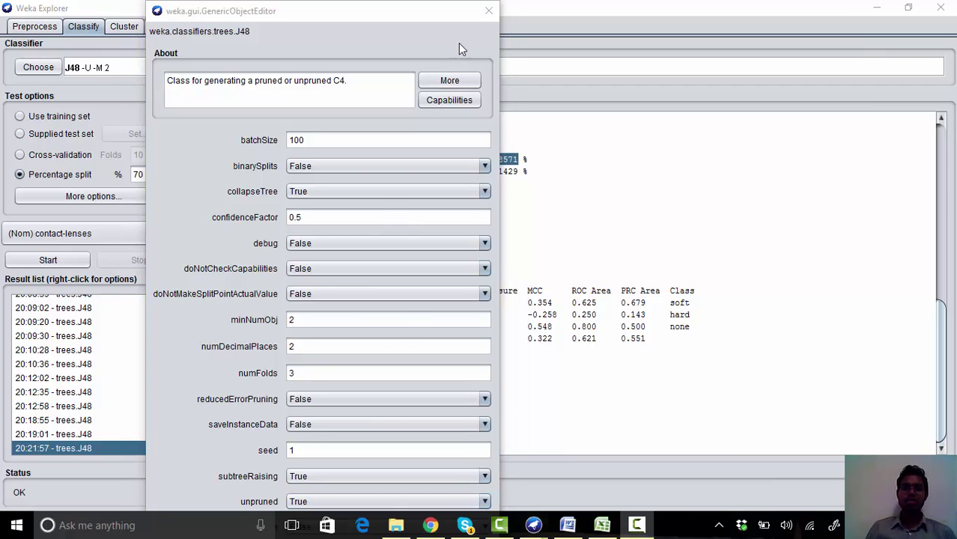
pyautogui.click(487, 12)
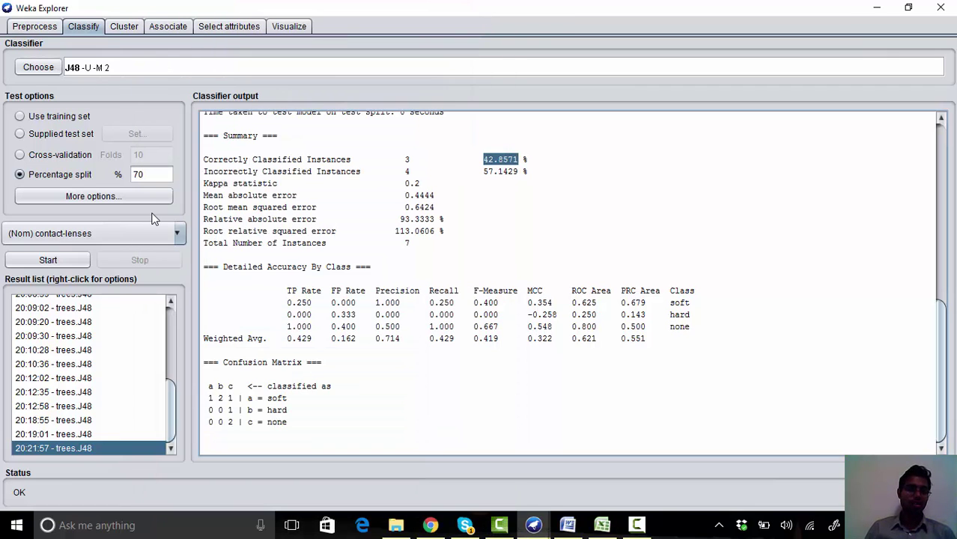
pyautogui.click(84, 261)
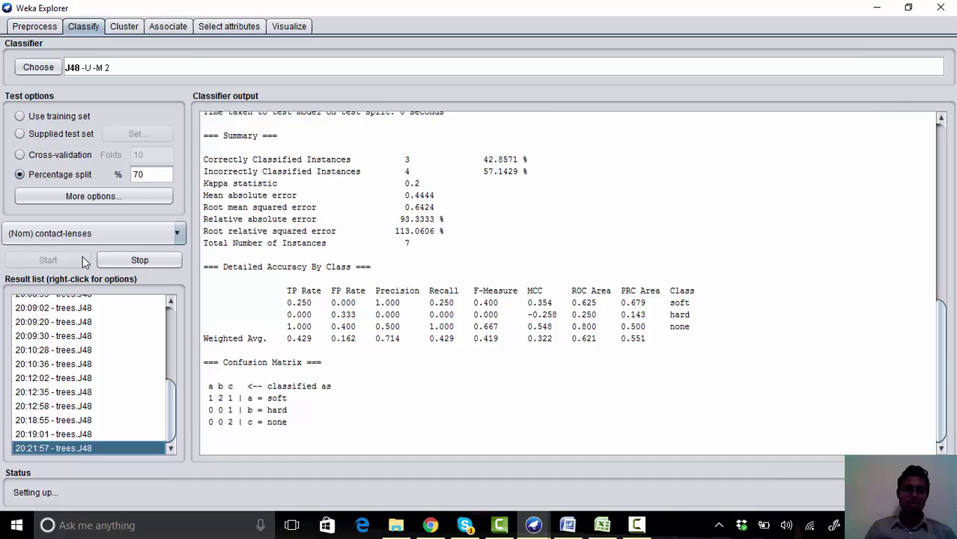
pyautogui.doubleClick(500, 159)
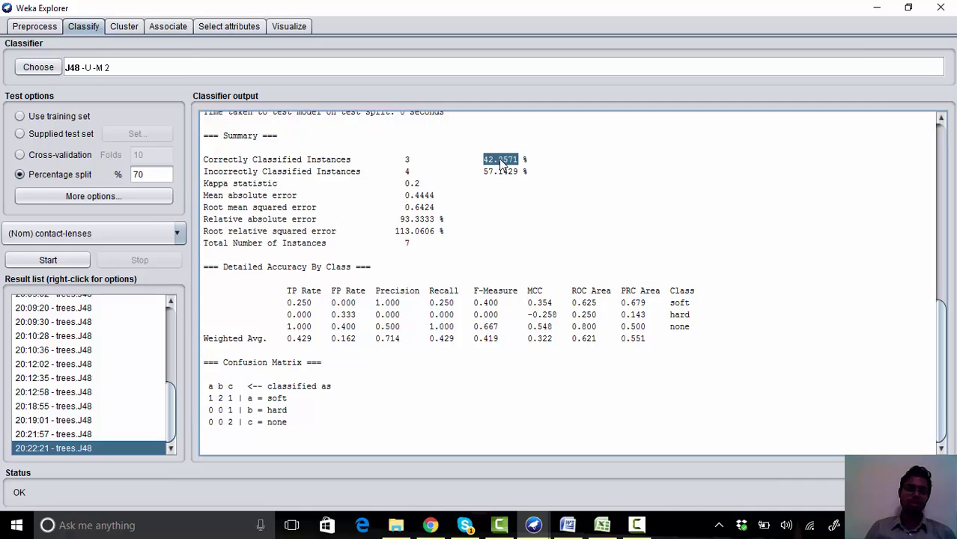
# Set J48's minNumObj parameter to 5 and rerun the classifier at the 70 percent split
pyautogui.click(165, 67)
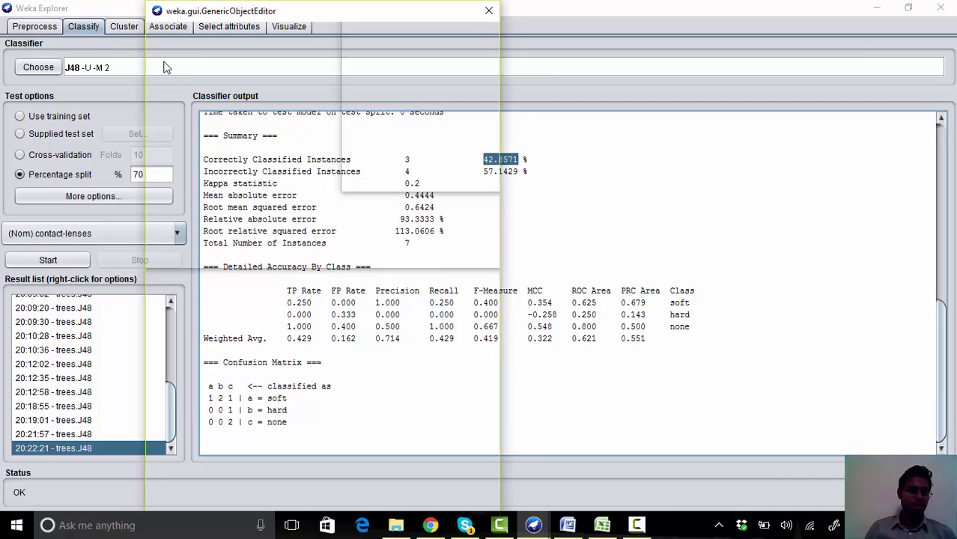
pyautogui.click(298, 322)
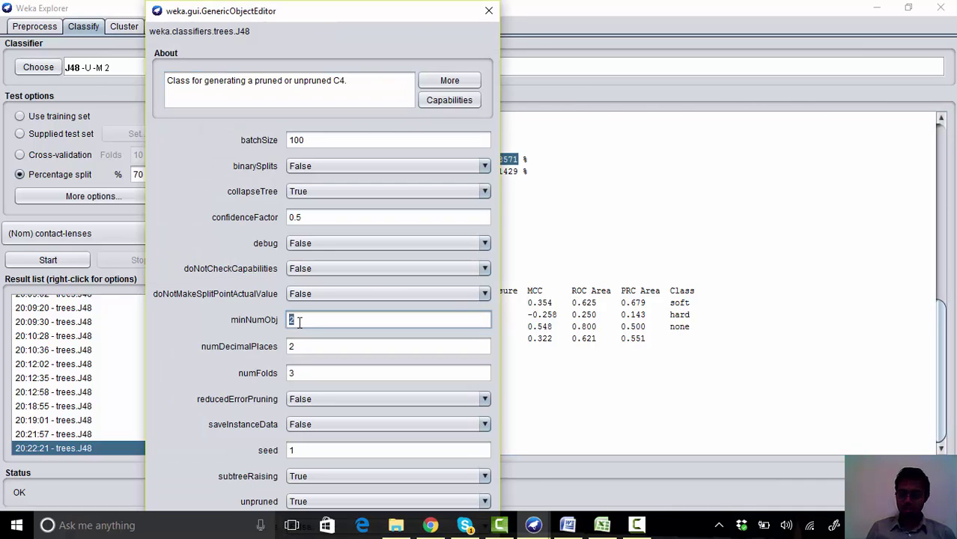
pyautogui.write('5')
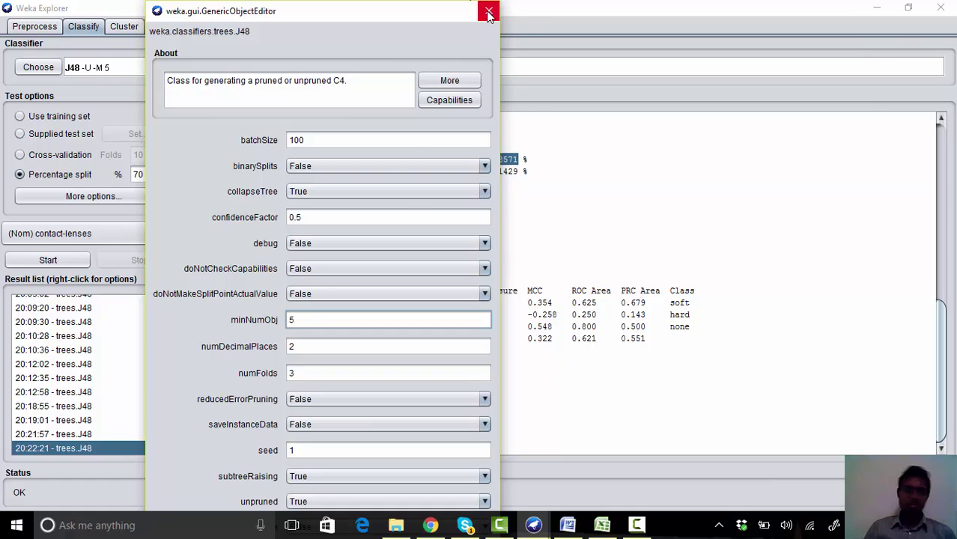
pyautogui.click(488, 10)
pyautogui.click(76, 261)
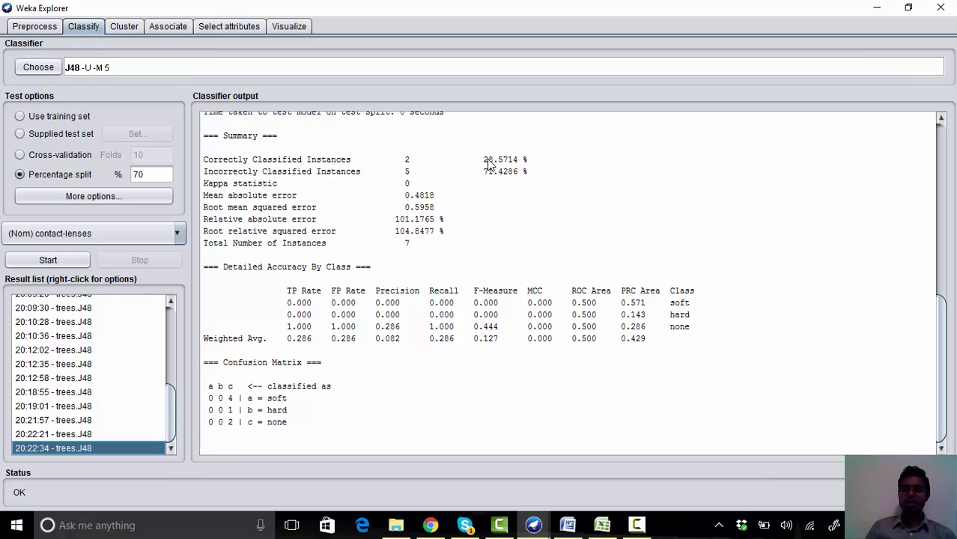
# Examine the correctly classified percentage, number of leaves and tree size in the output of the minNumObj 5 run
pyautogui.doubleClick(488, 162)
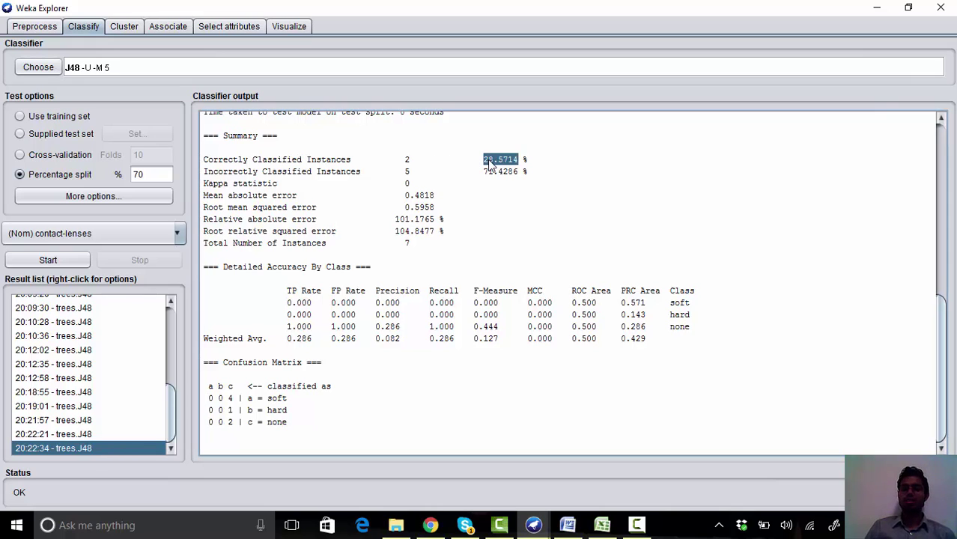
pyautogui.moveTo(411, 163); pyautogui.dragTo(517, 163)
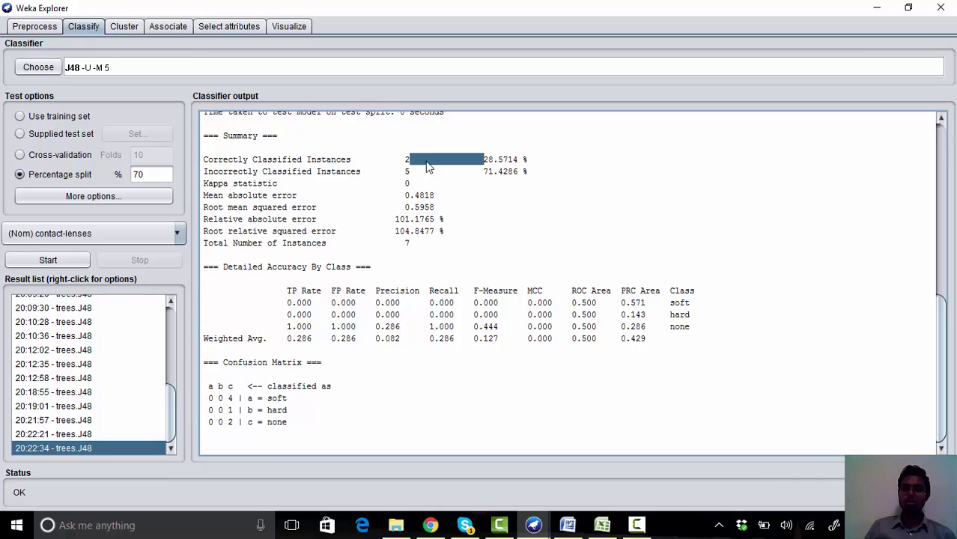
pyautogui.doubleClick(508, 164)
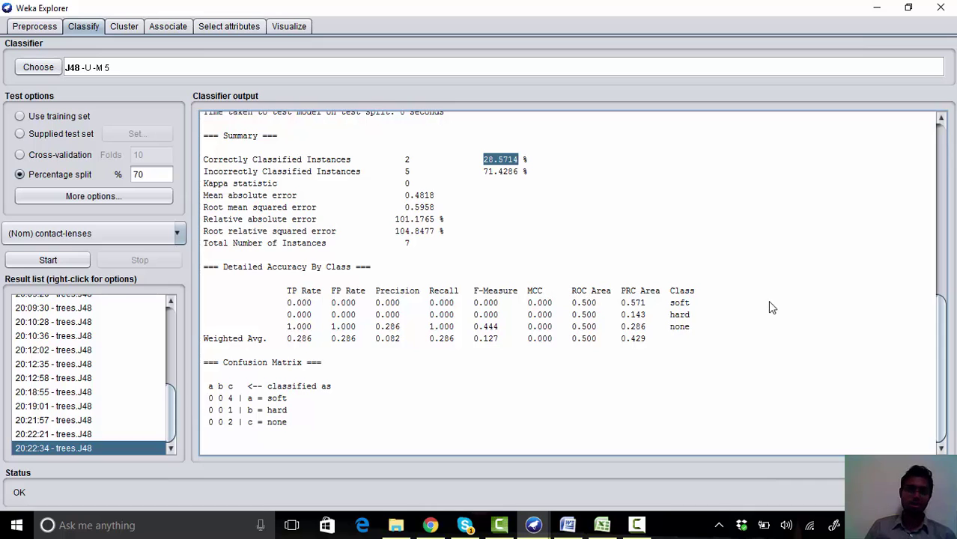
pyautogui.moveTo(934, 320); pyautogui.dragTo(929, 274)
pyautogui.moveTo(943, 328); pyautogui.dragTo(931, 210)
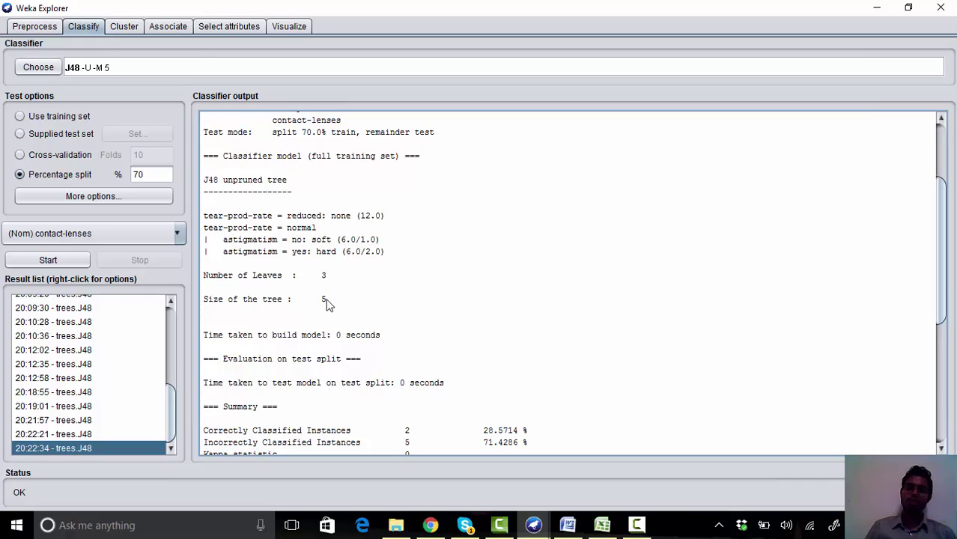
pyautogui.moveTo(326, 303); pyautogui.dragTo(203, 300)
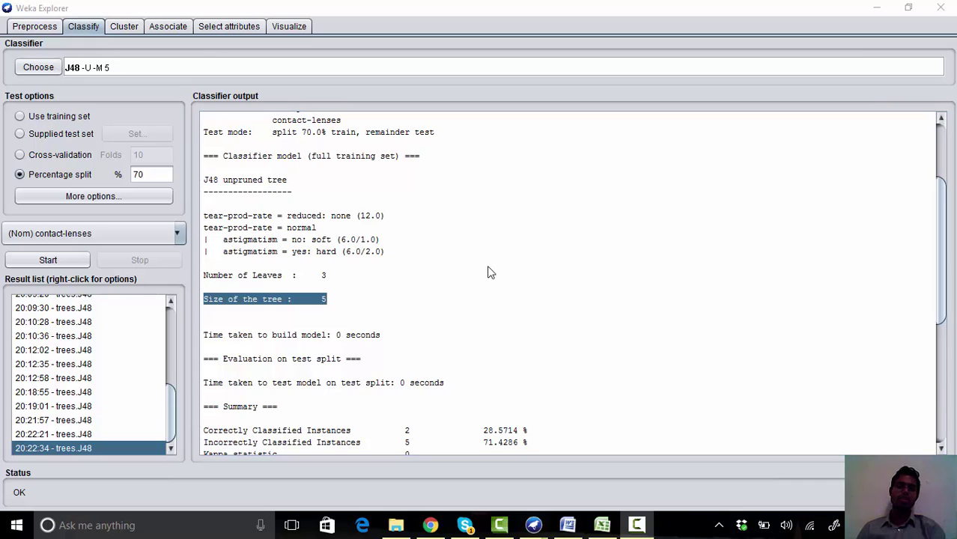